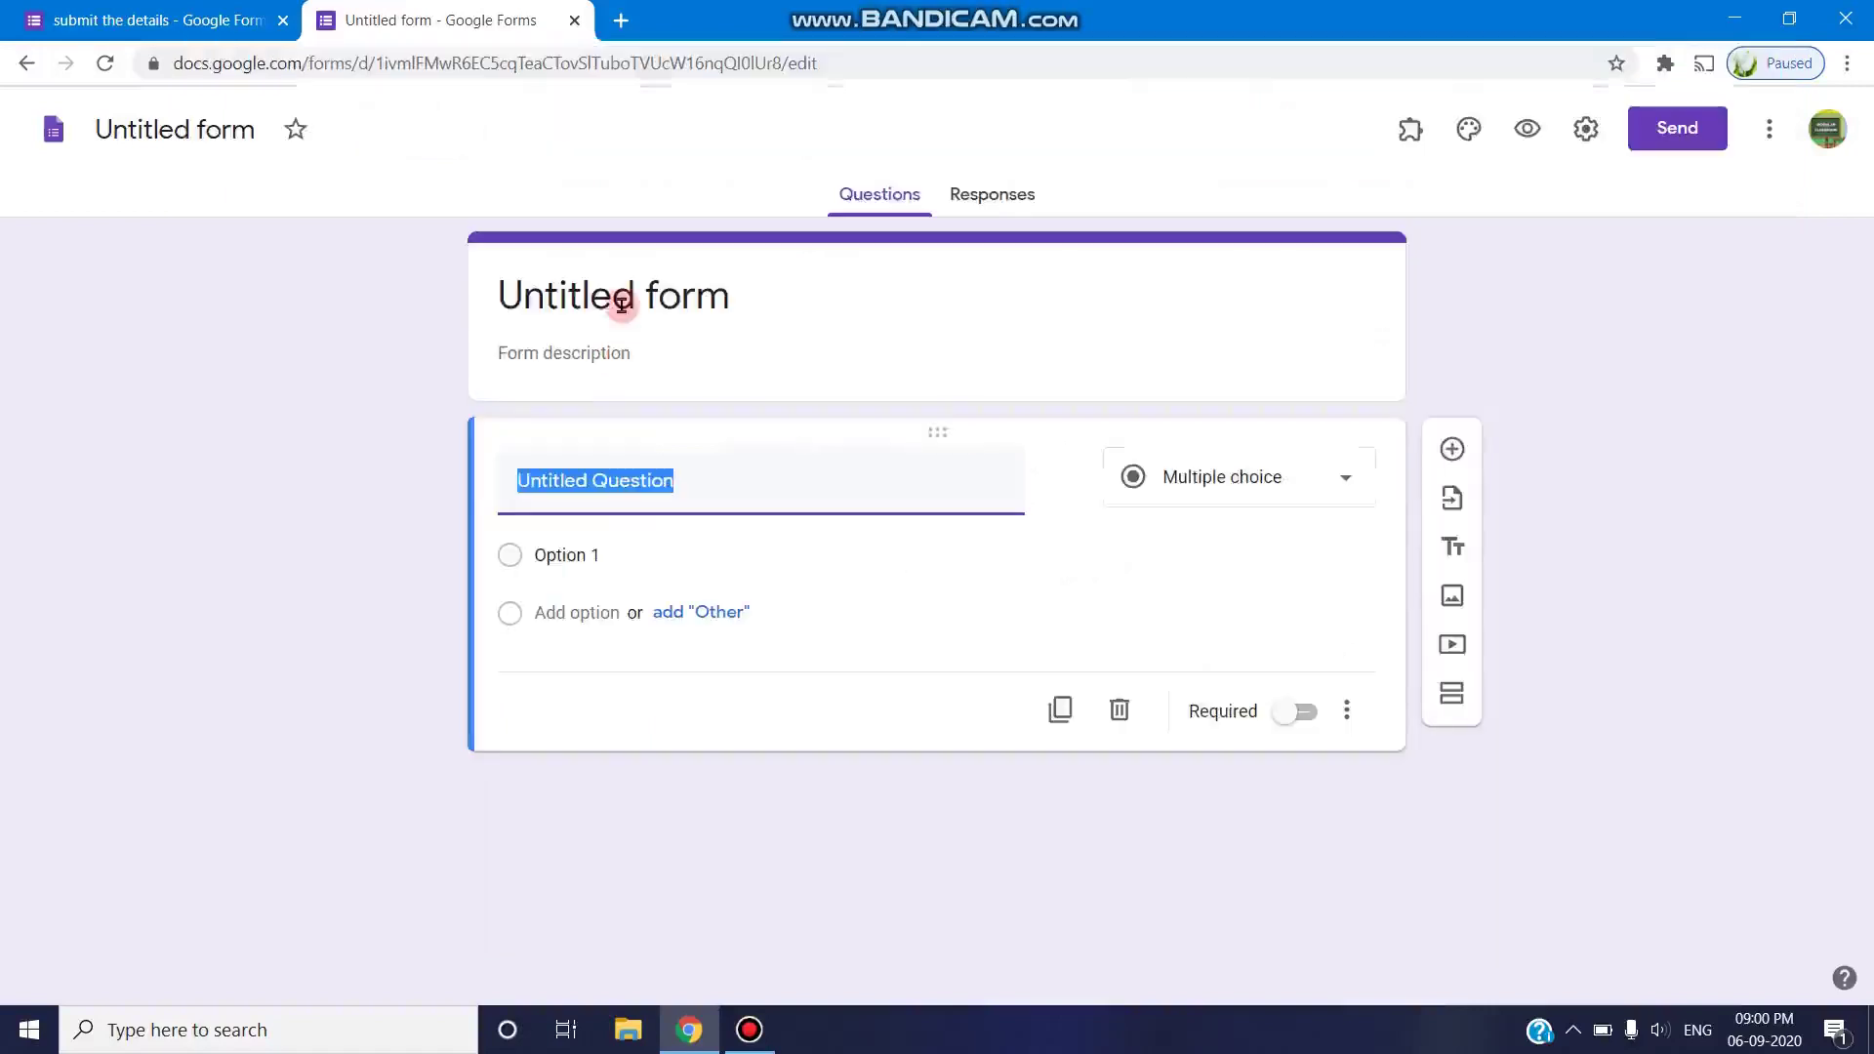
- Title the form 'Upload file' and rename the first question to 'Name'
click(621, 305)
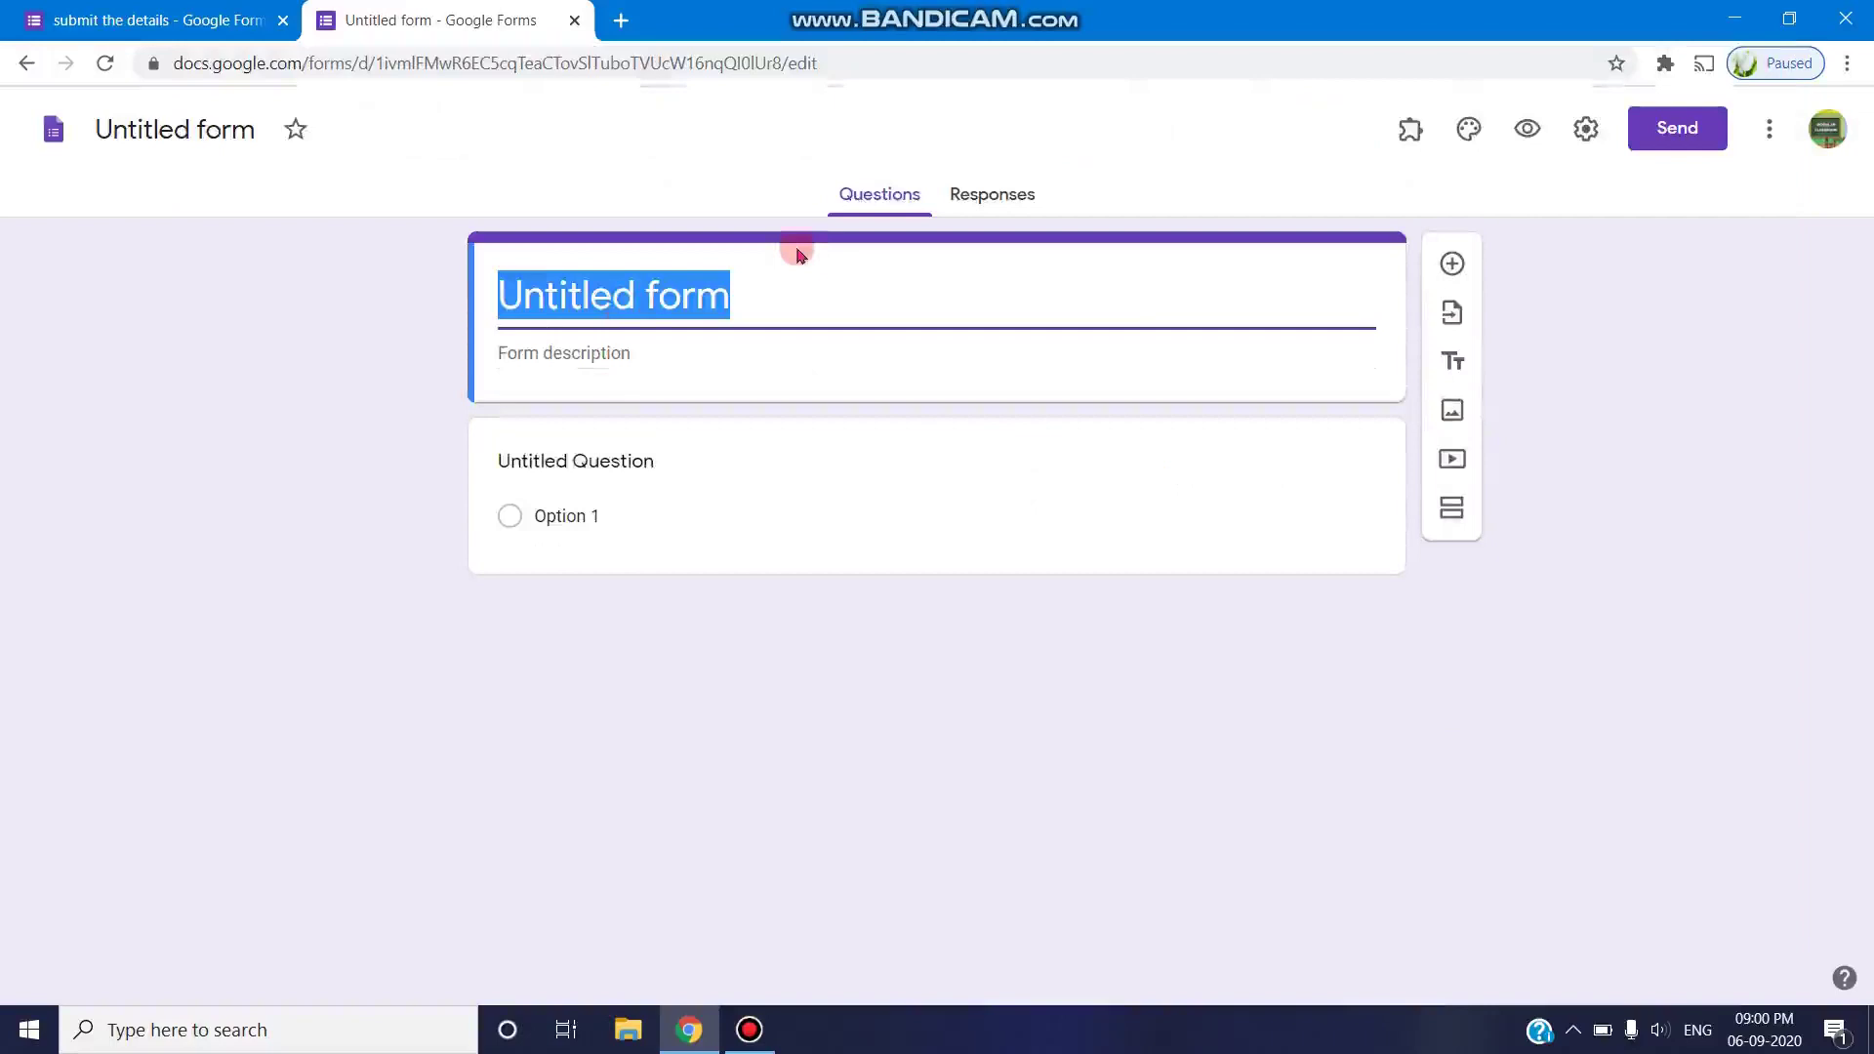
text(Up)
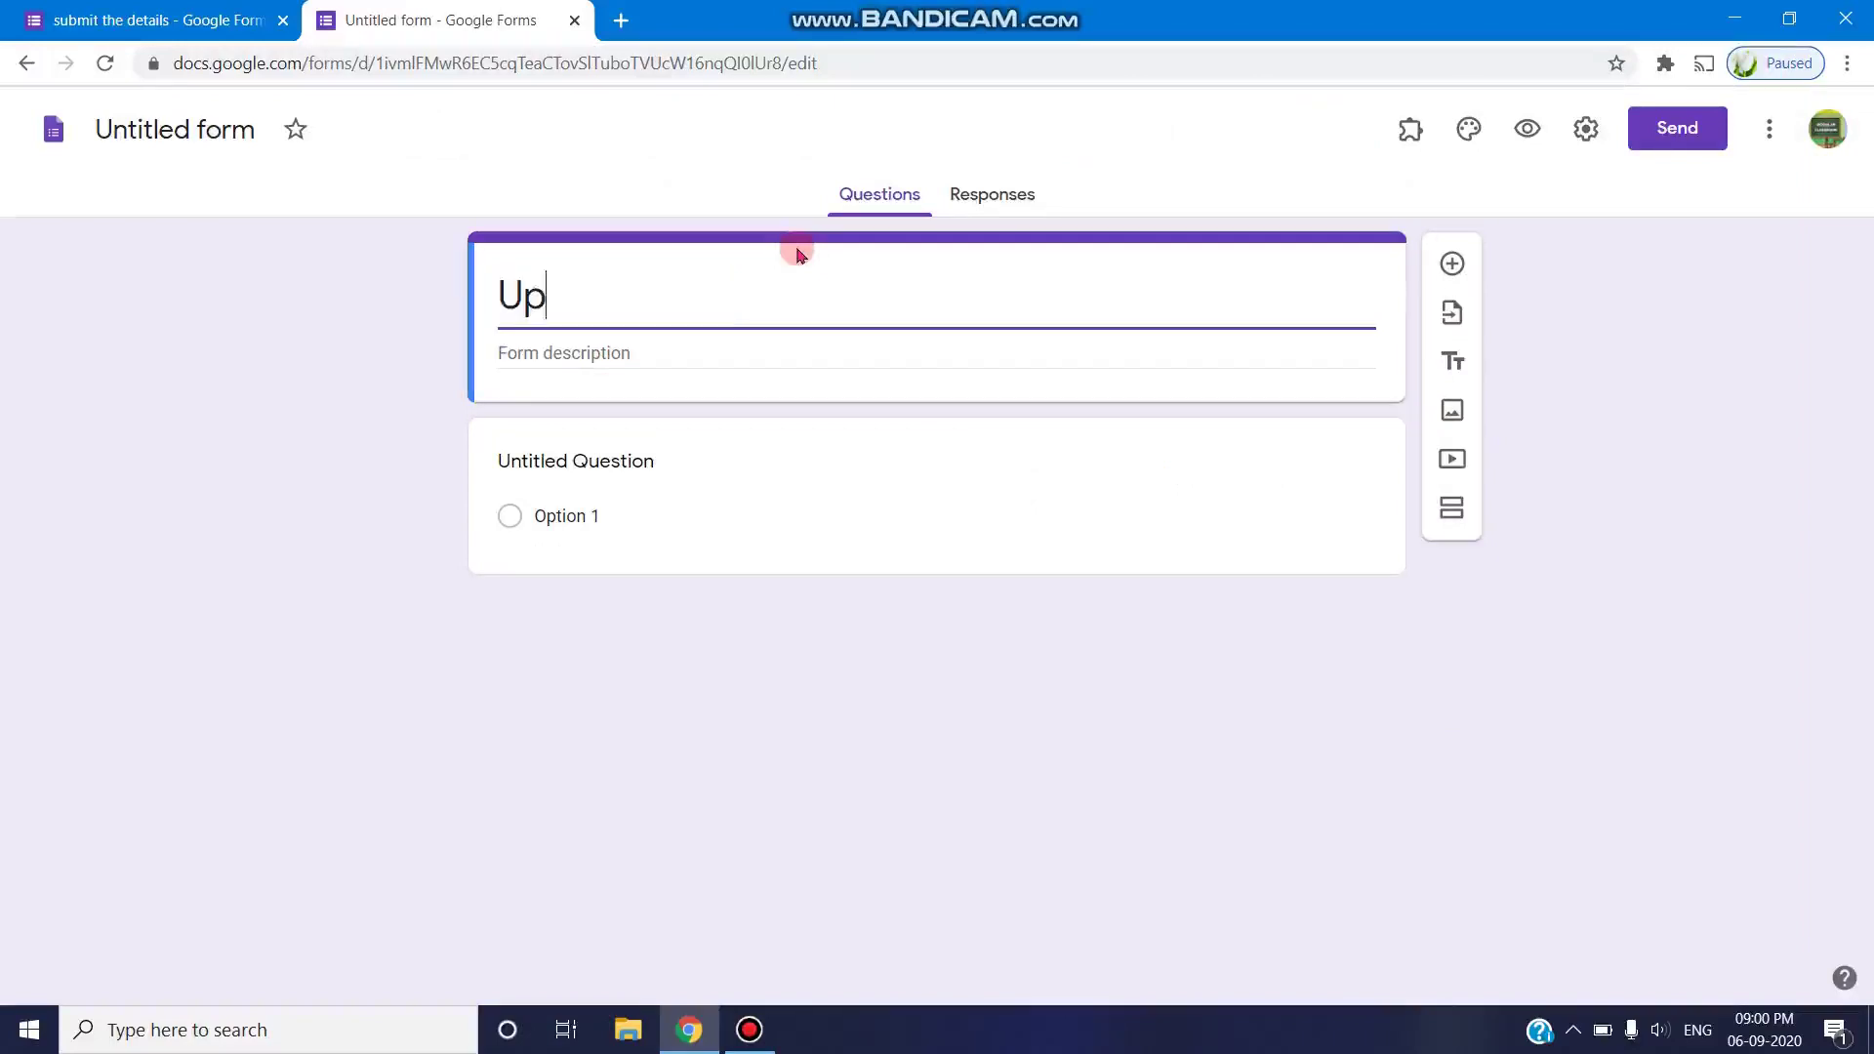
text(load file)
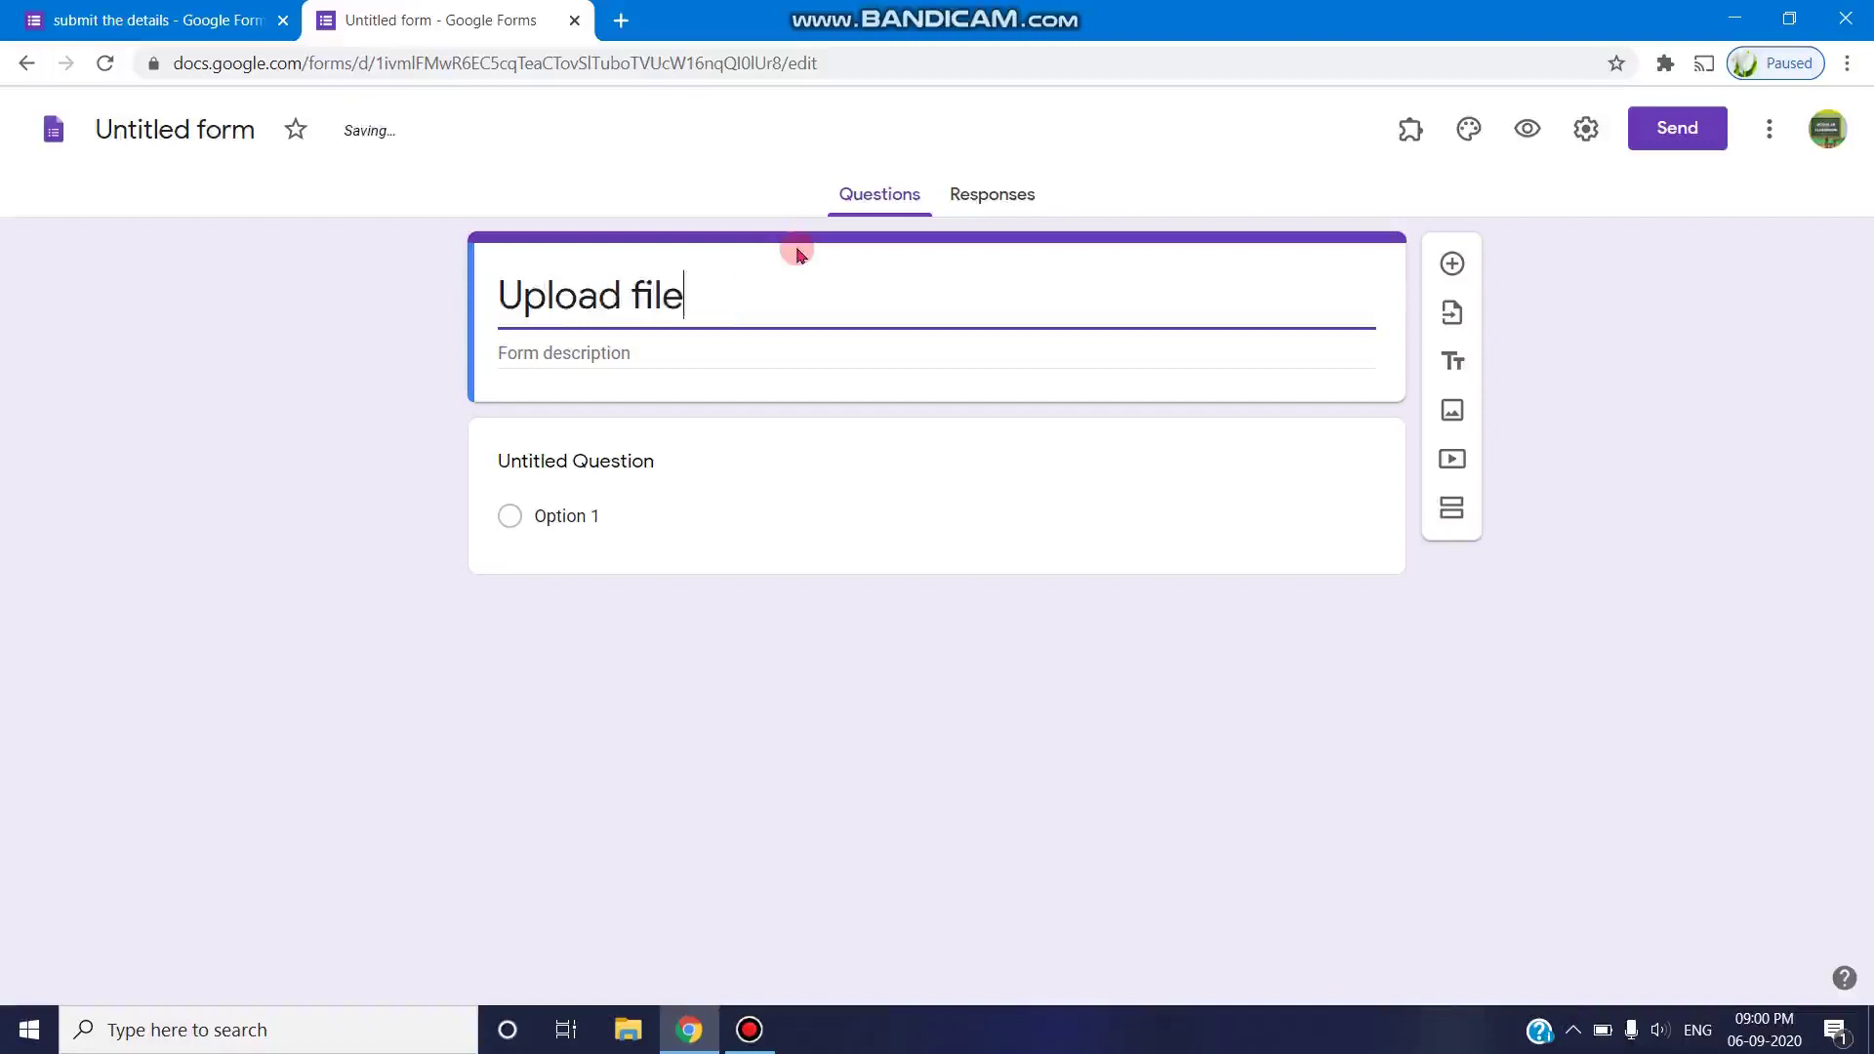
click(720, 465)
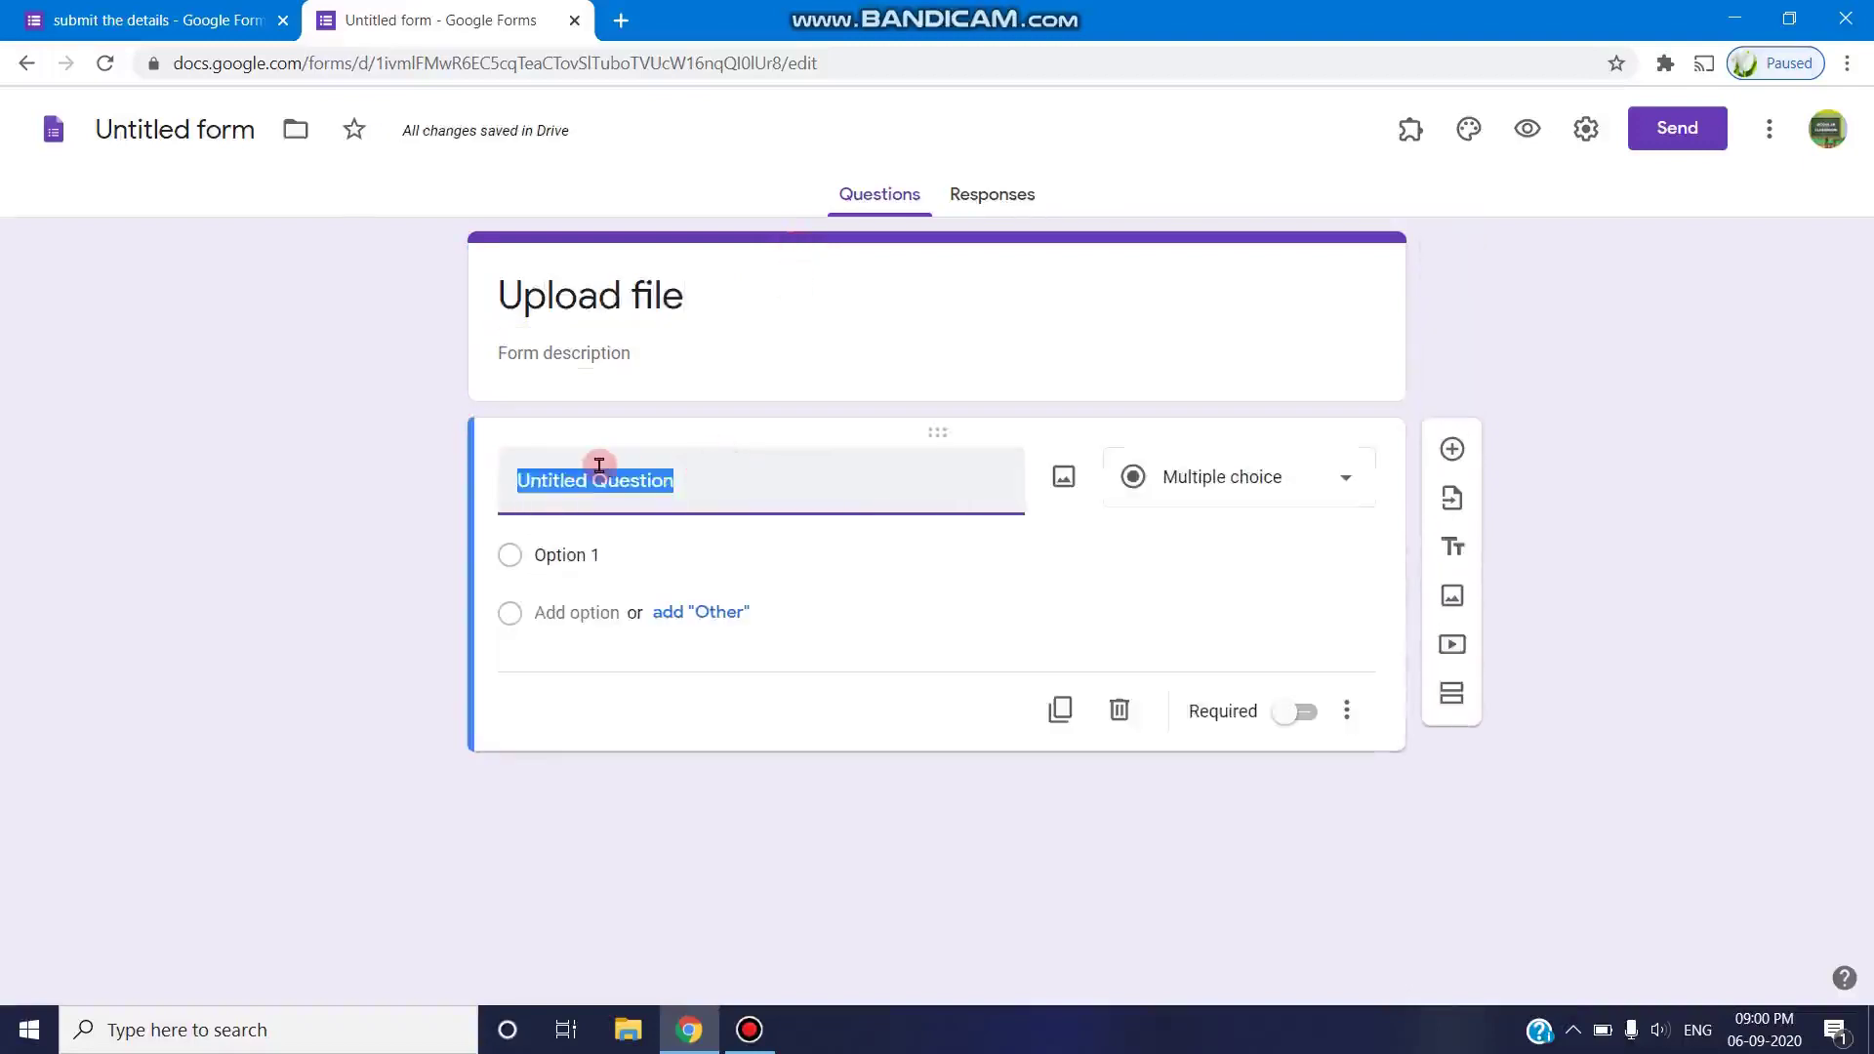
text(Name)
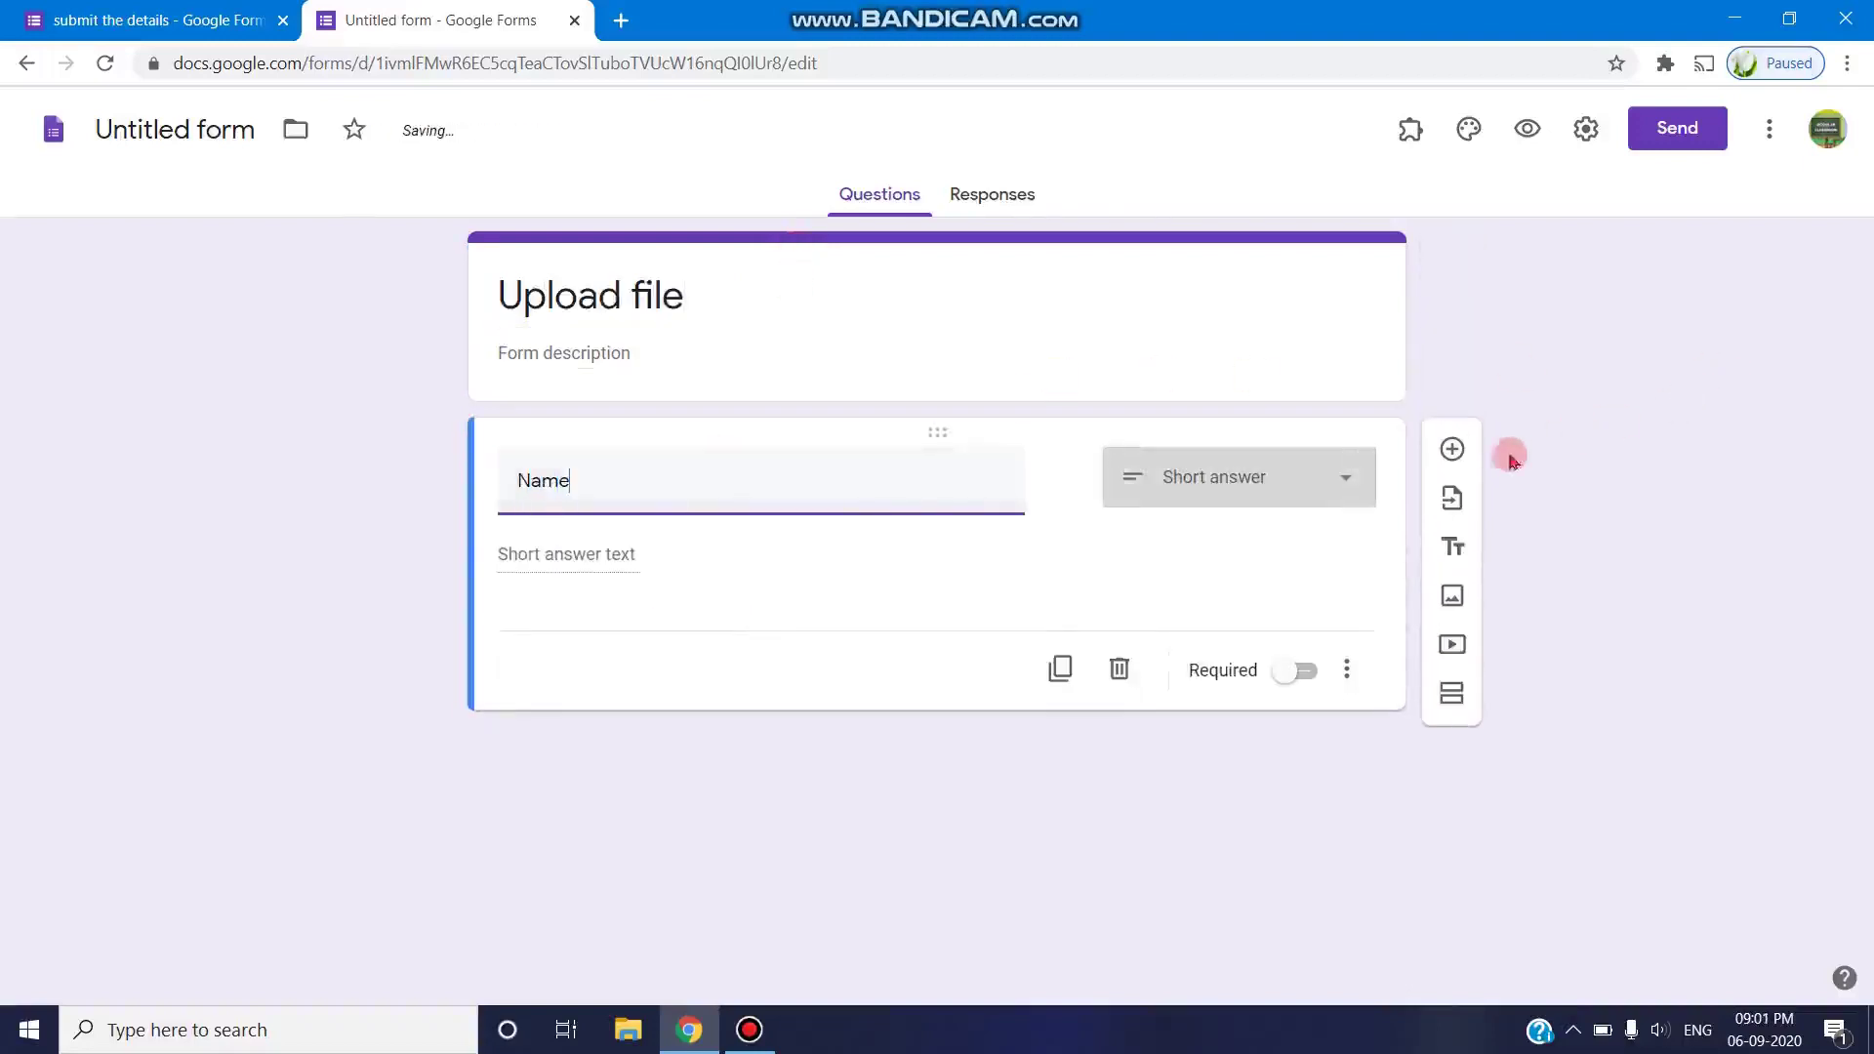
- Add two more questions titled 'Email' and 'Upload File'
click(1452, 450)
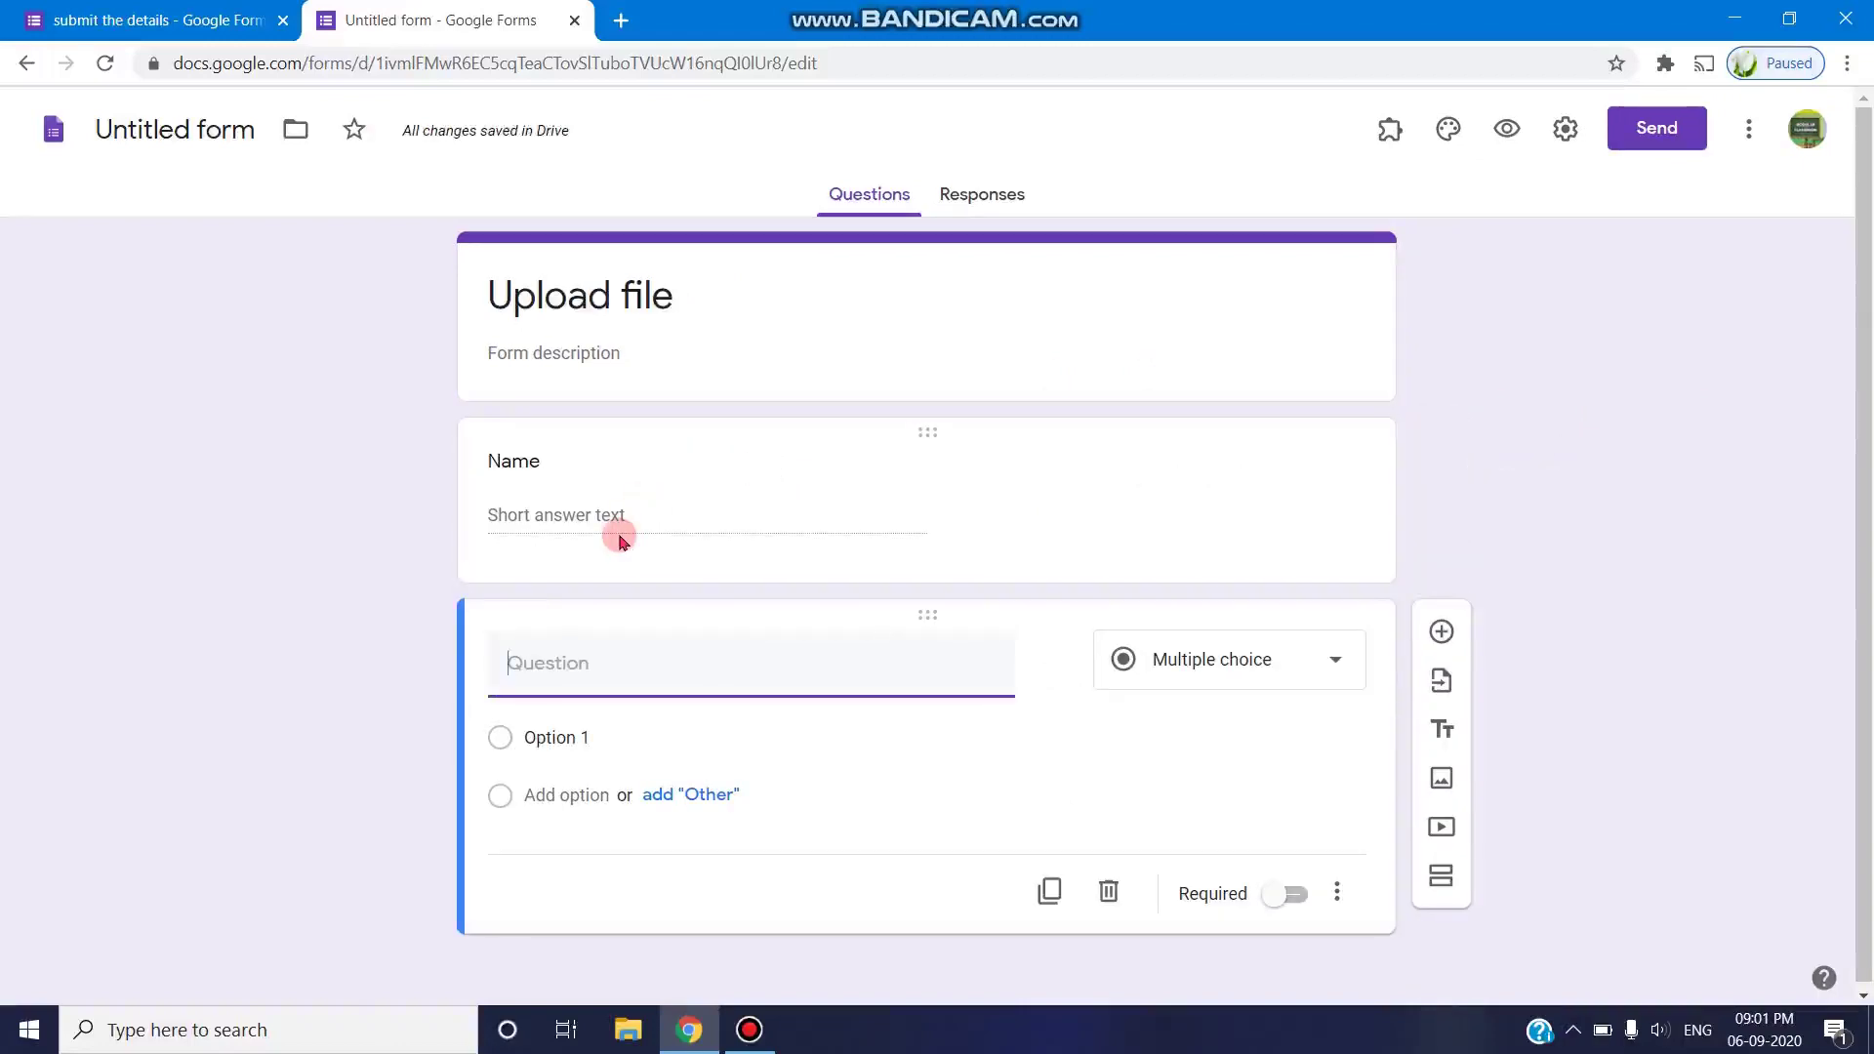
text(Email)
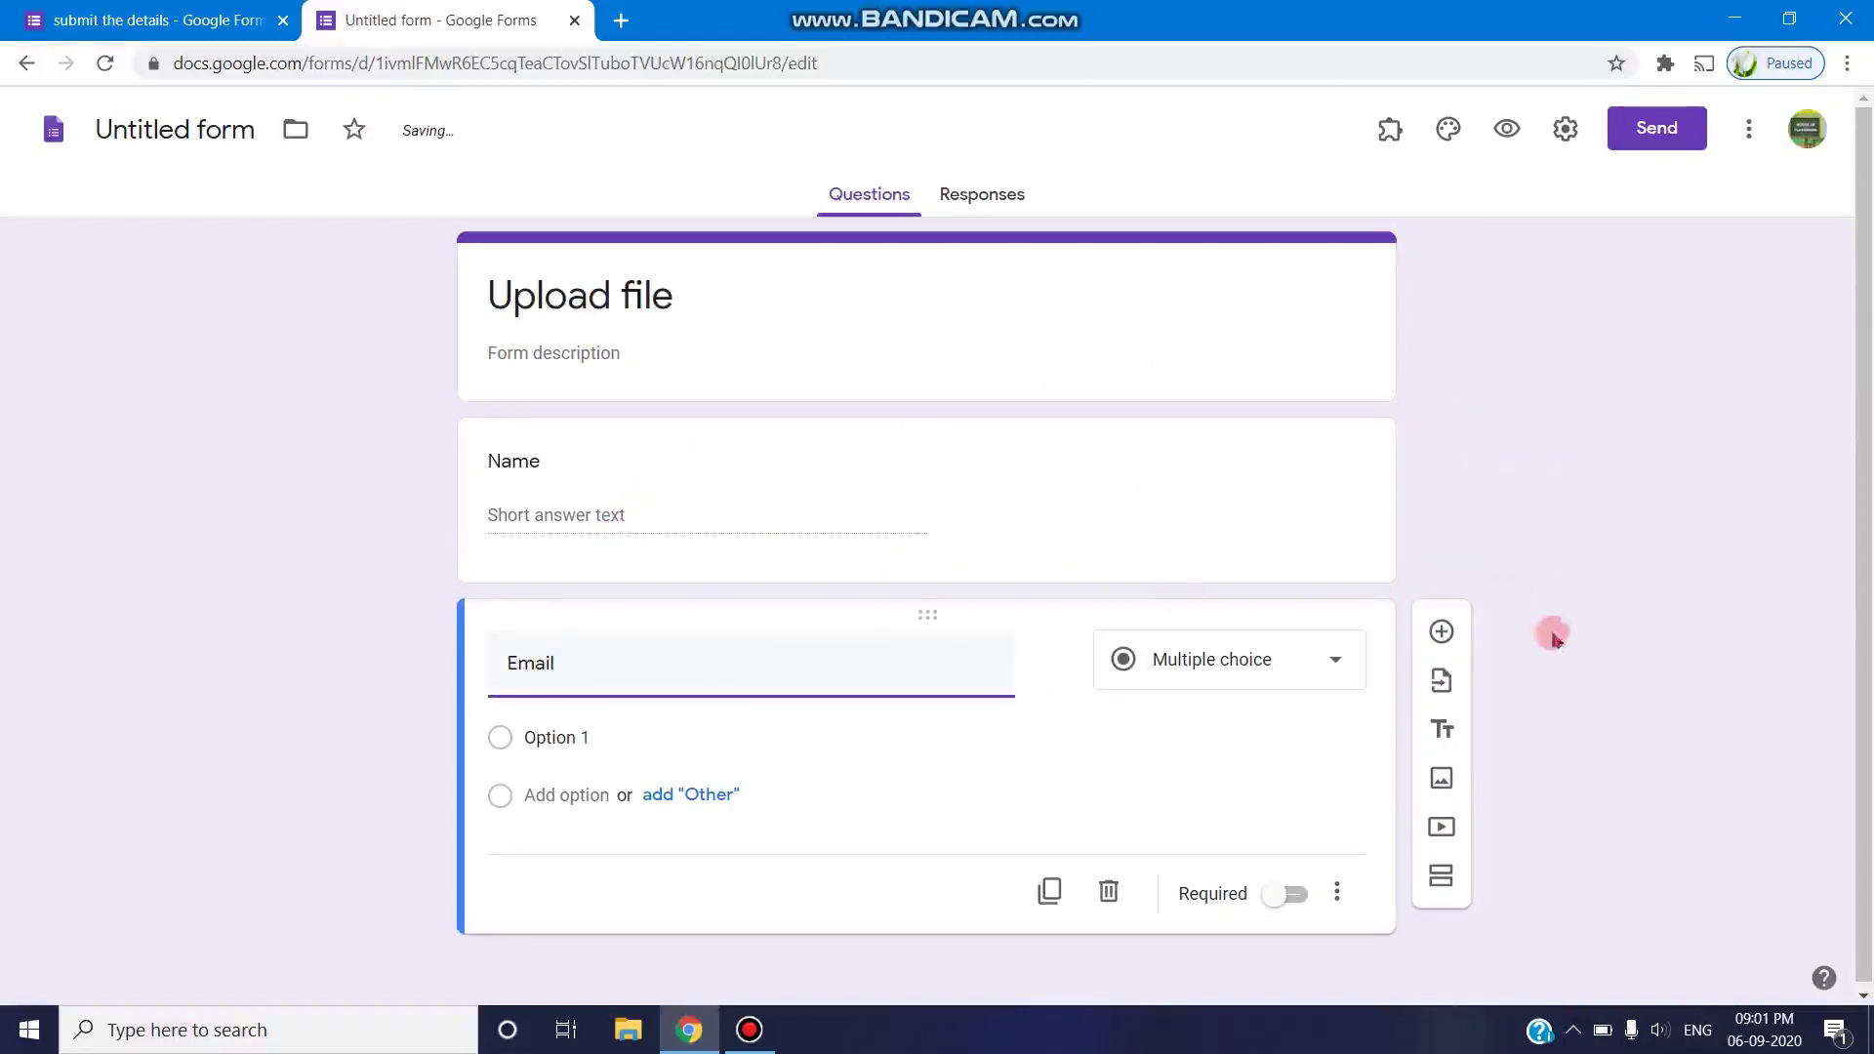
click(1449, 625)
click(589, 848)
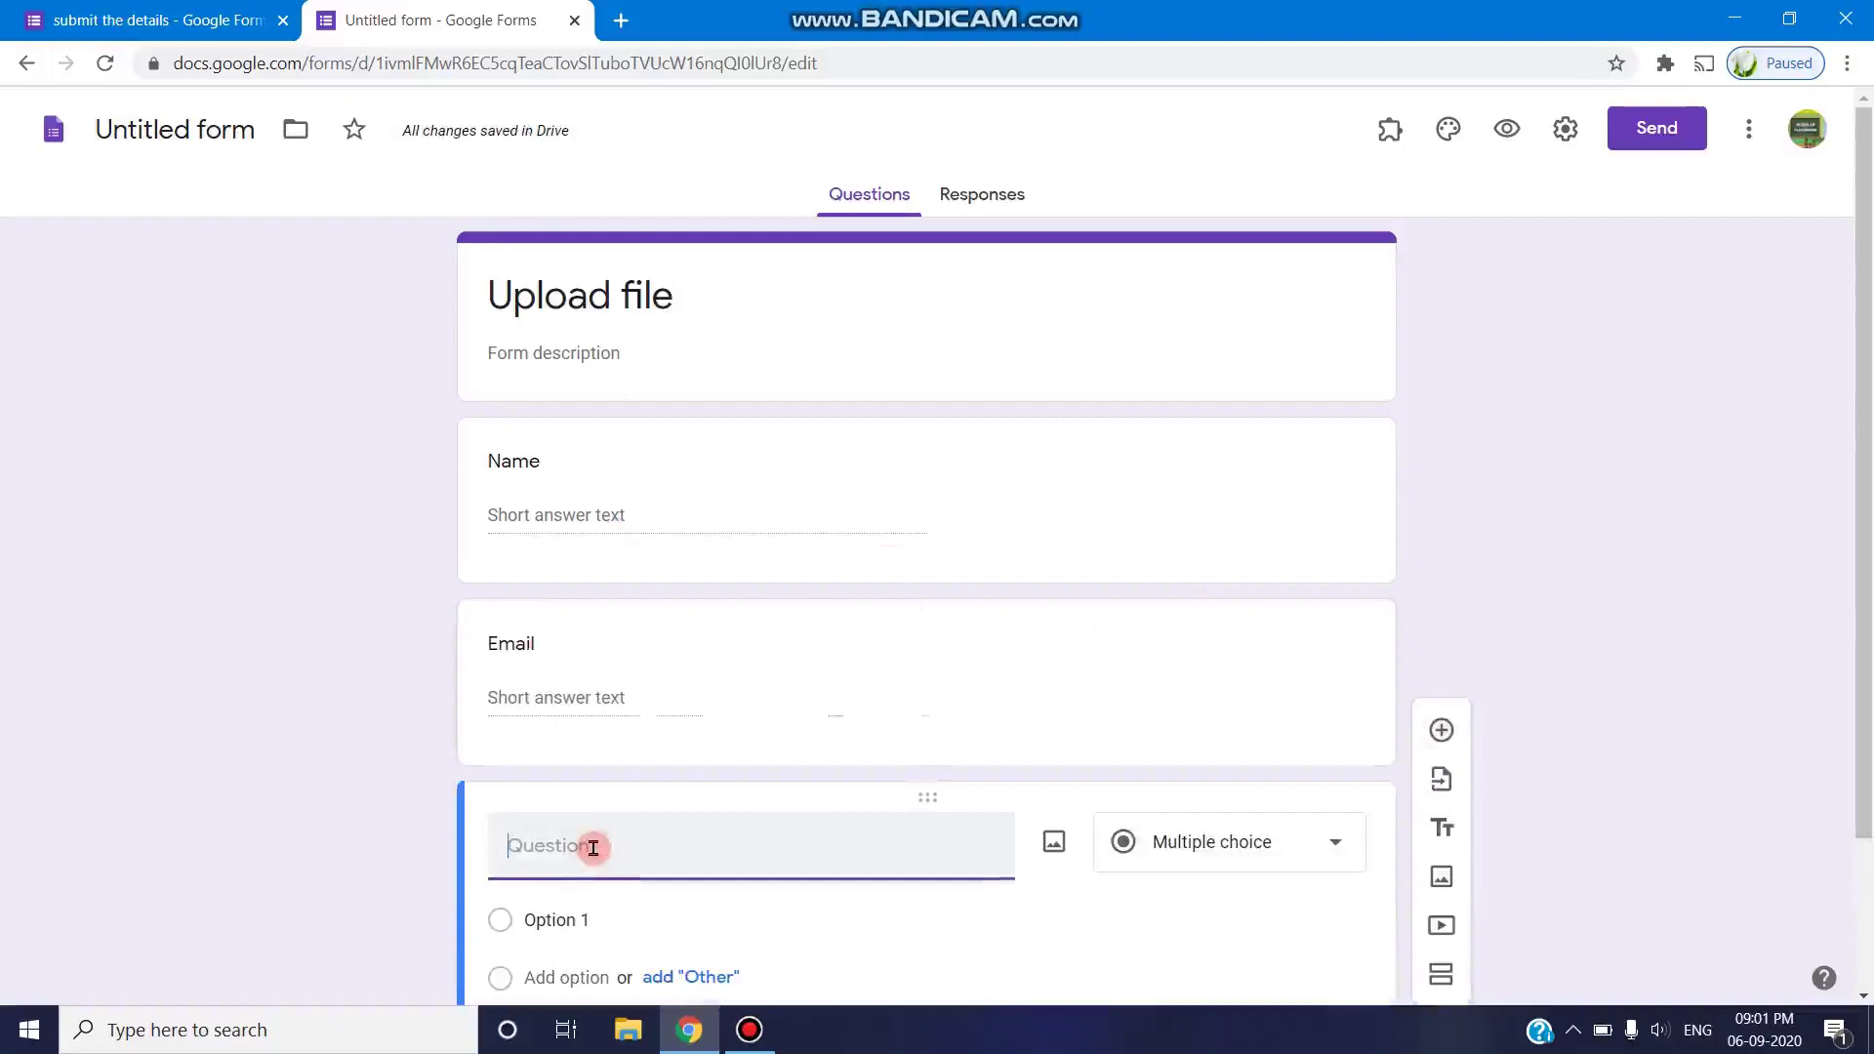
text(Upl)
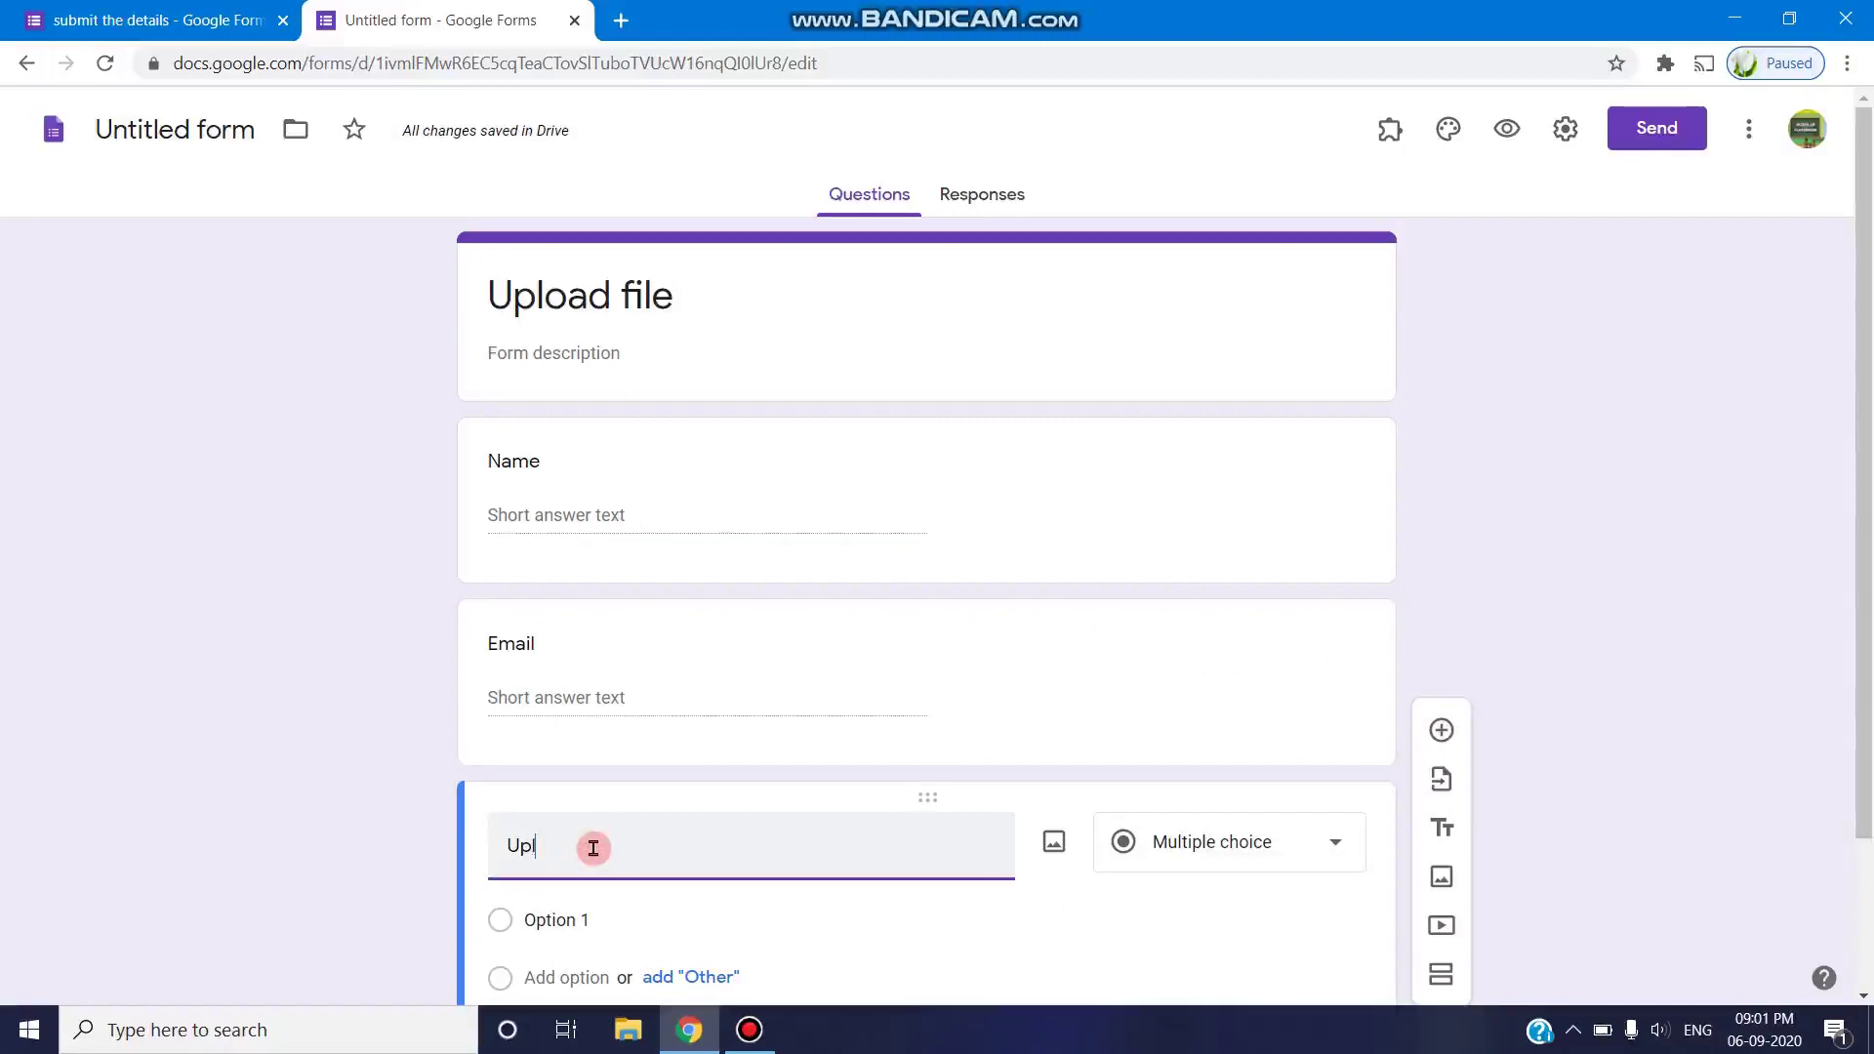
text(oad File)
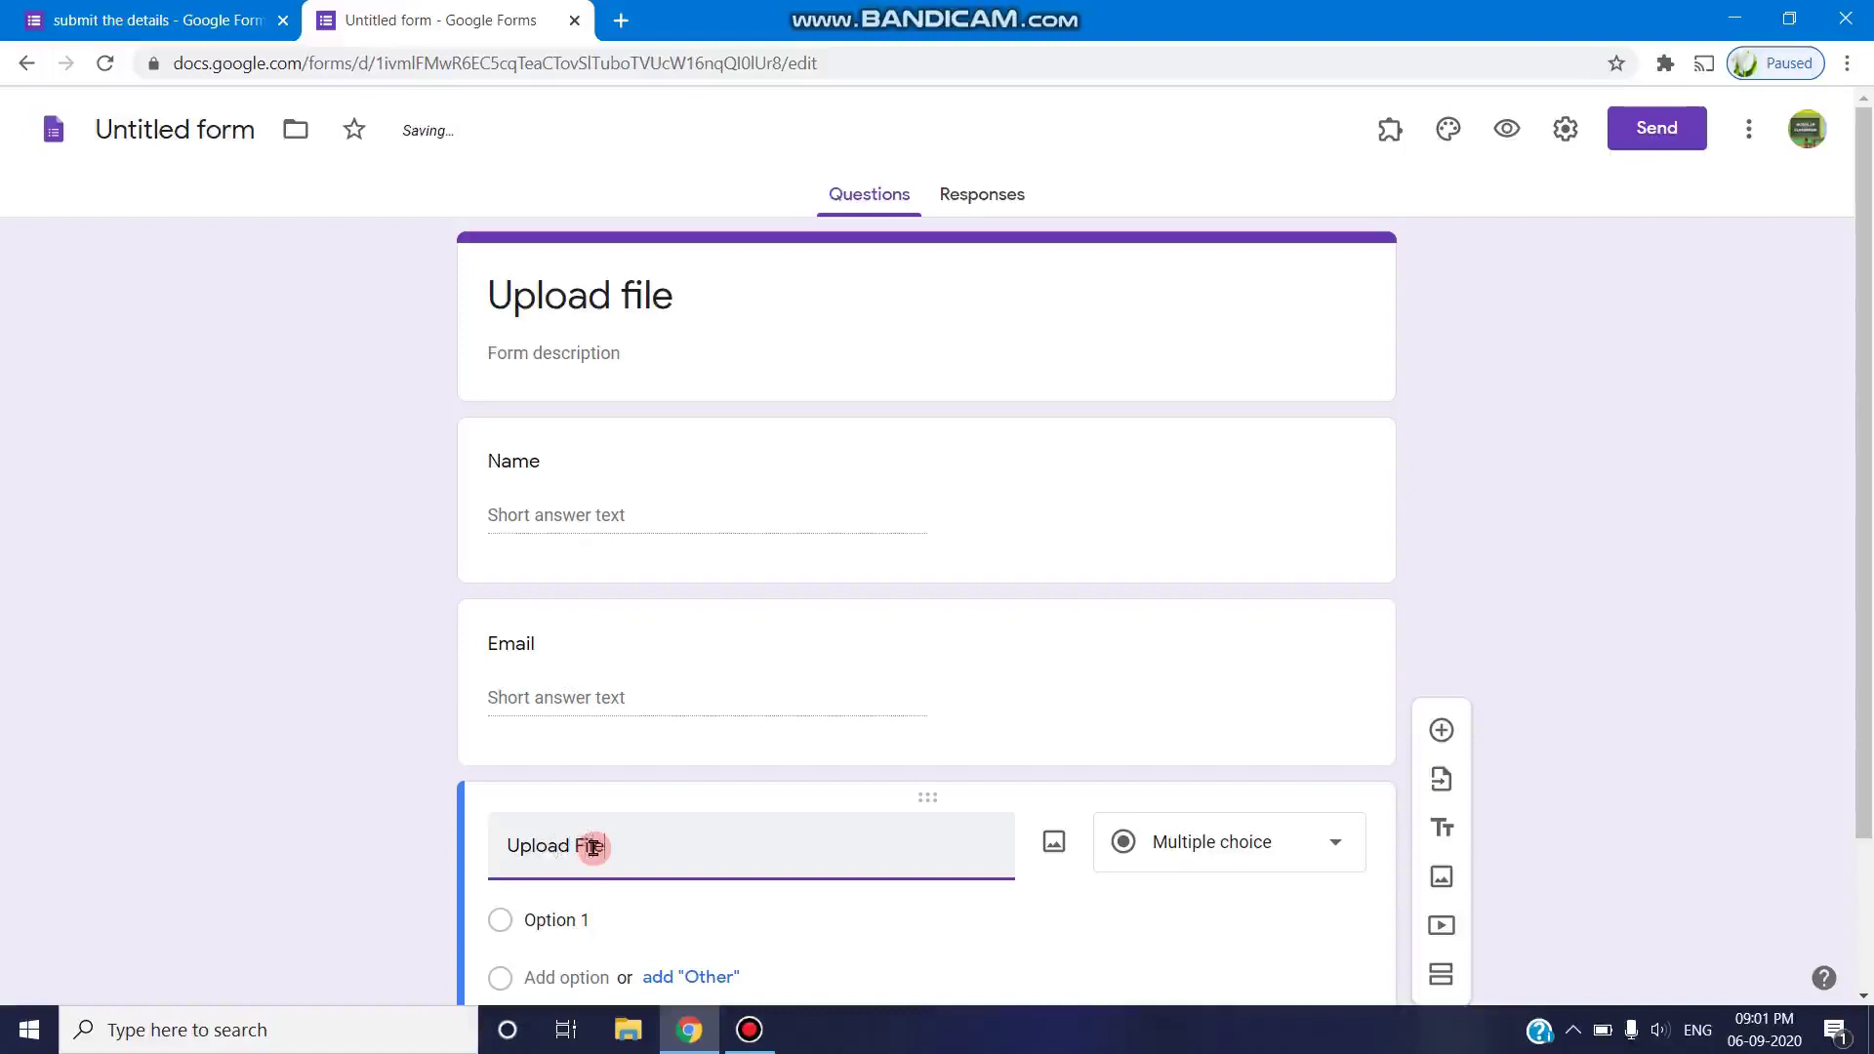
click(1332, 838)
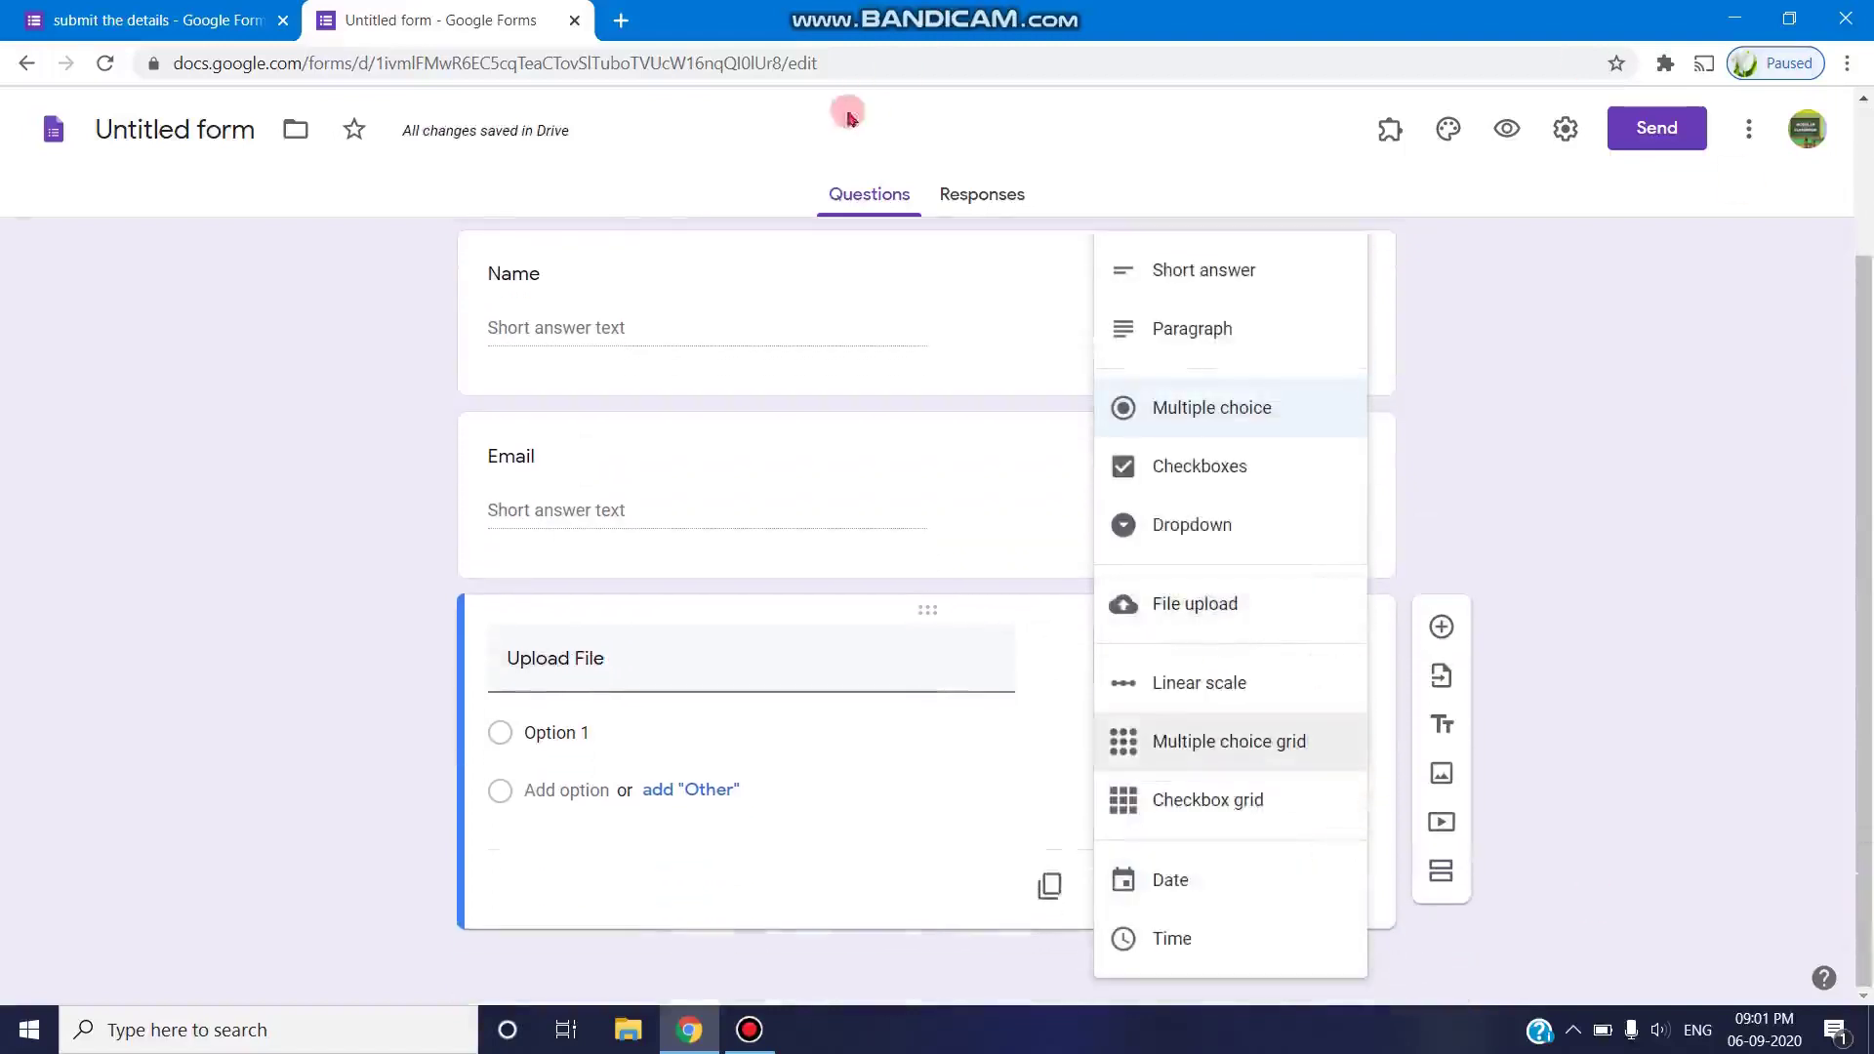
- Make 'Upload File' a File upload question and accept the Drive upload notice
click(1192, 605)
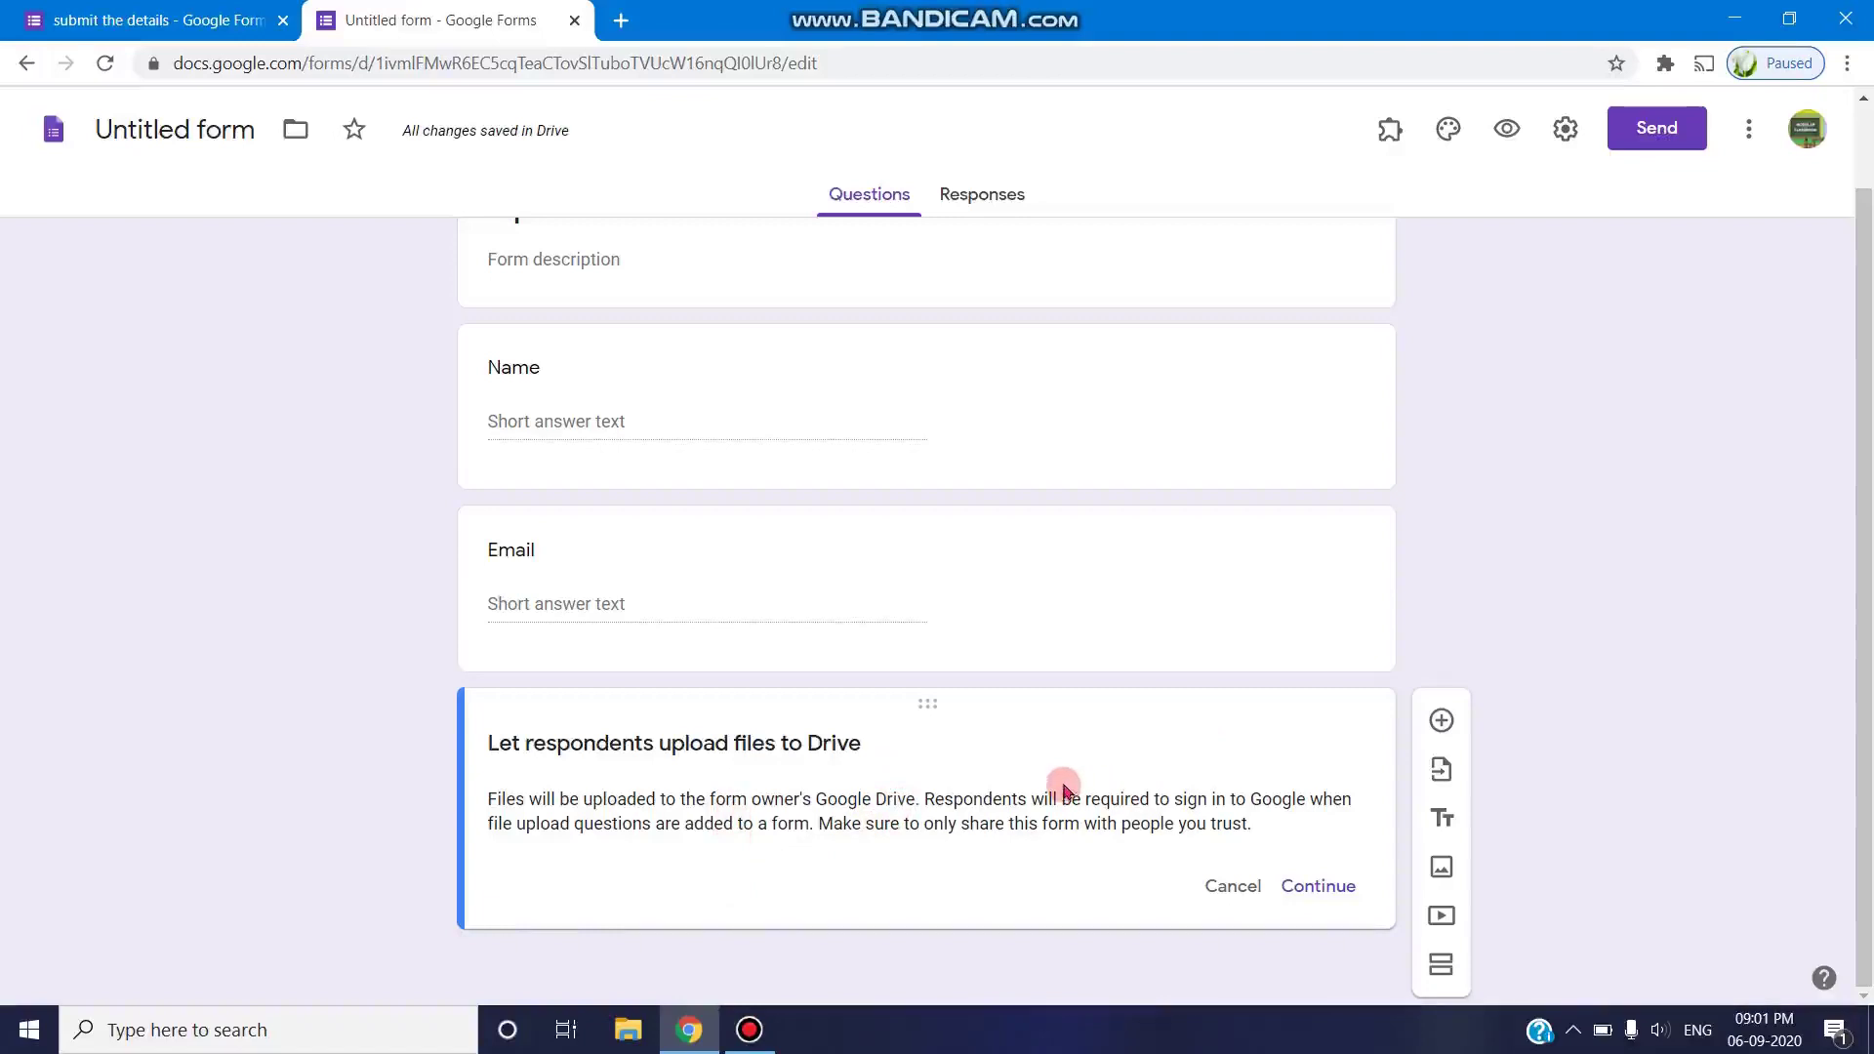
scroll(956, 701, up, 1)
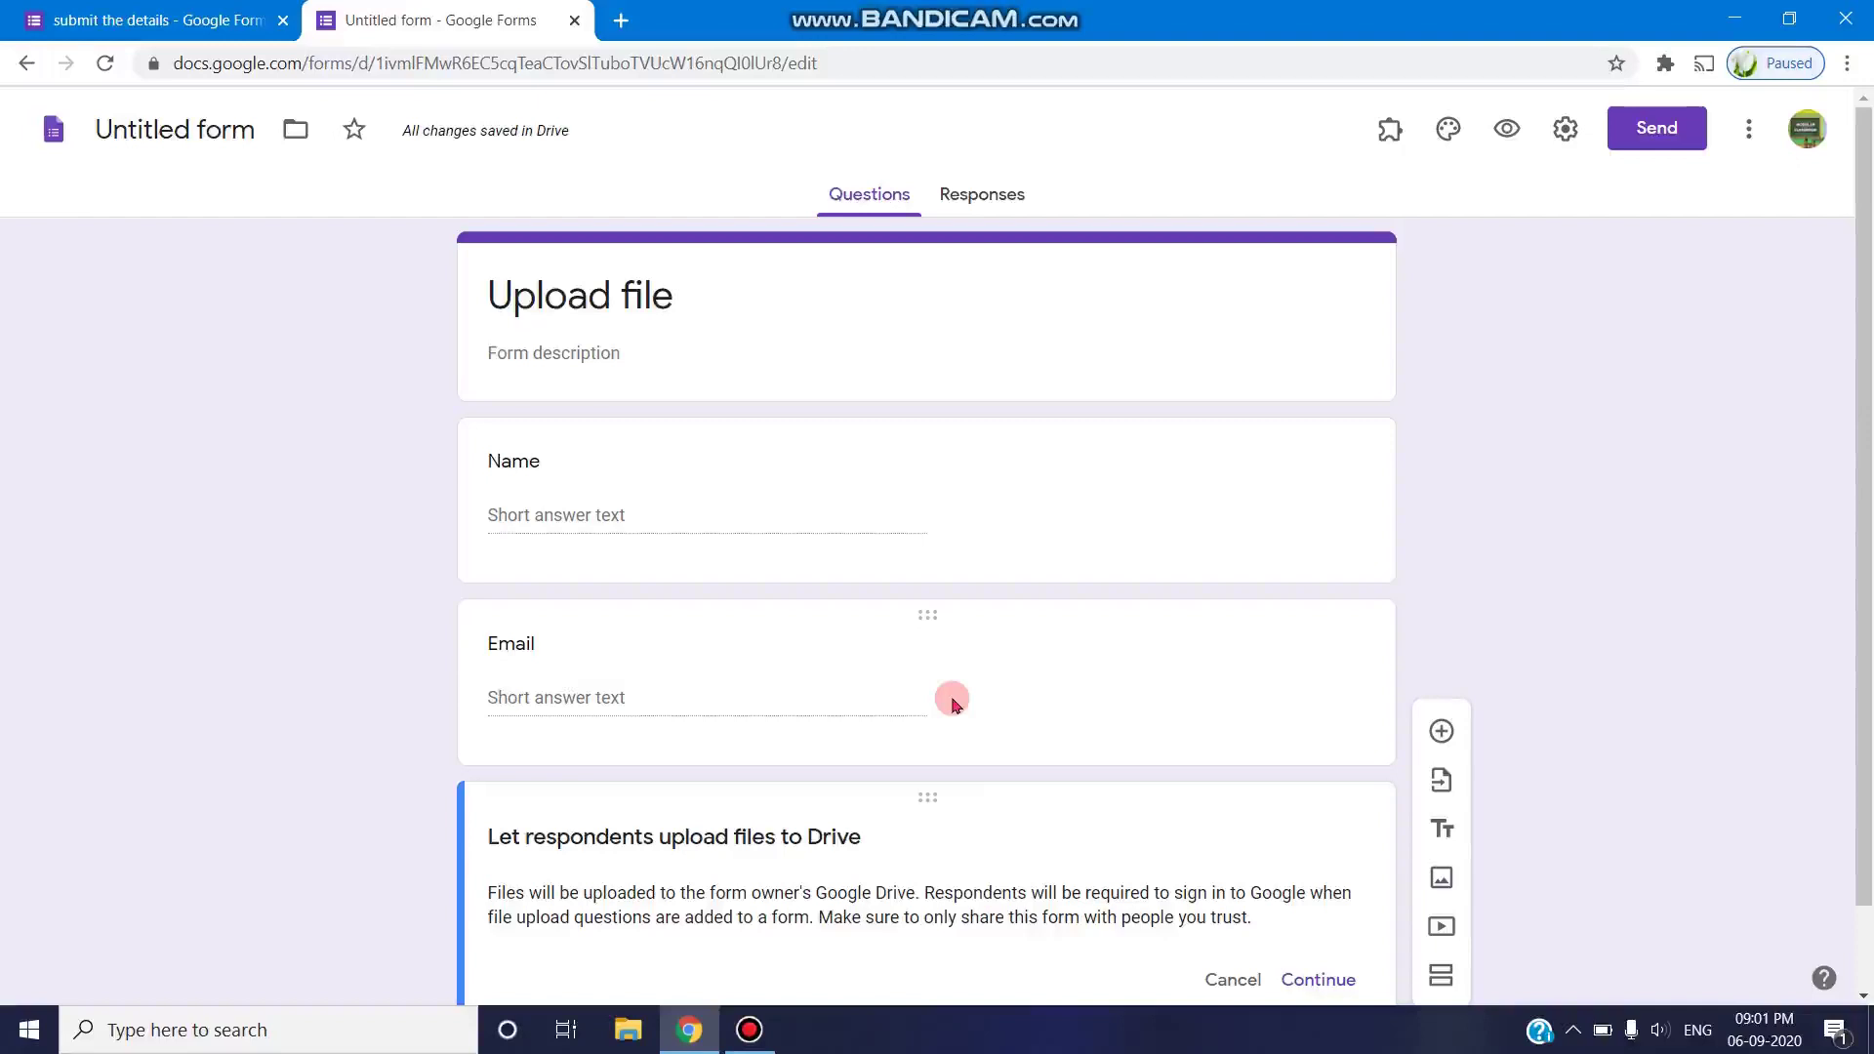
scroll(1213, 753, down, 1)
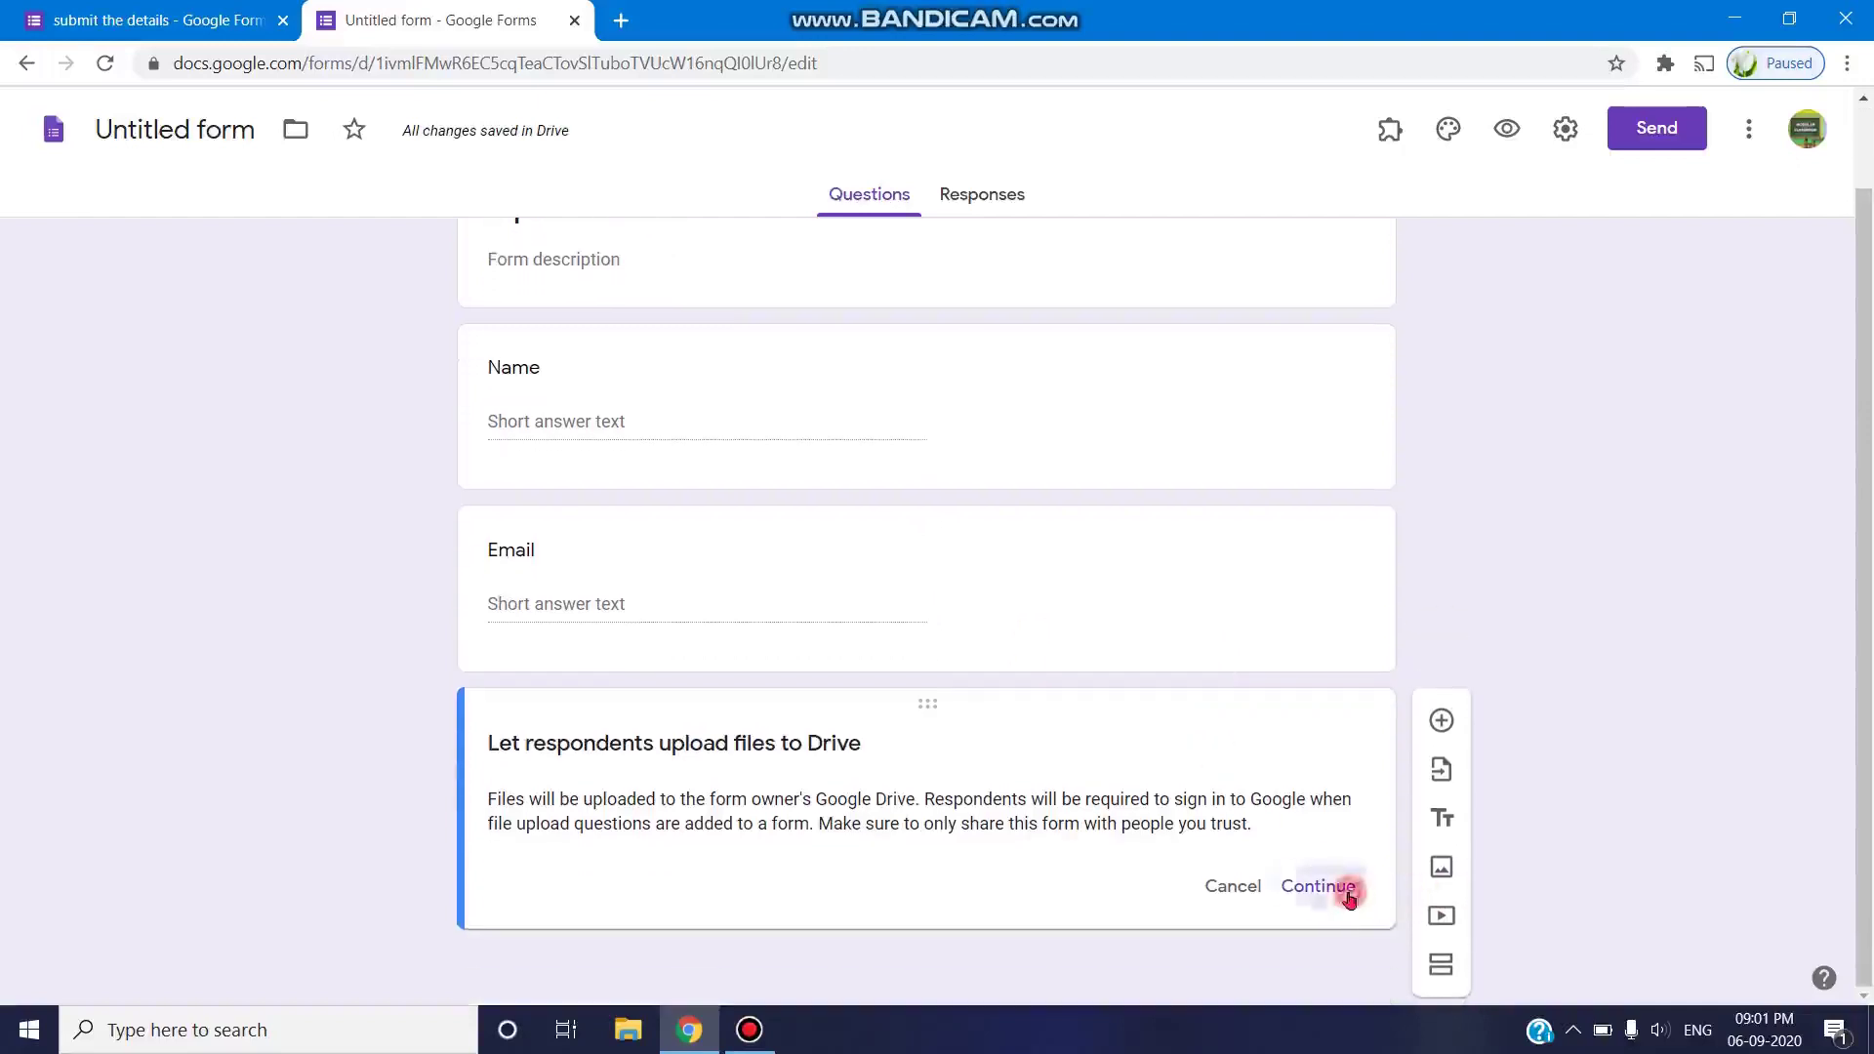
click(1349, 895)
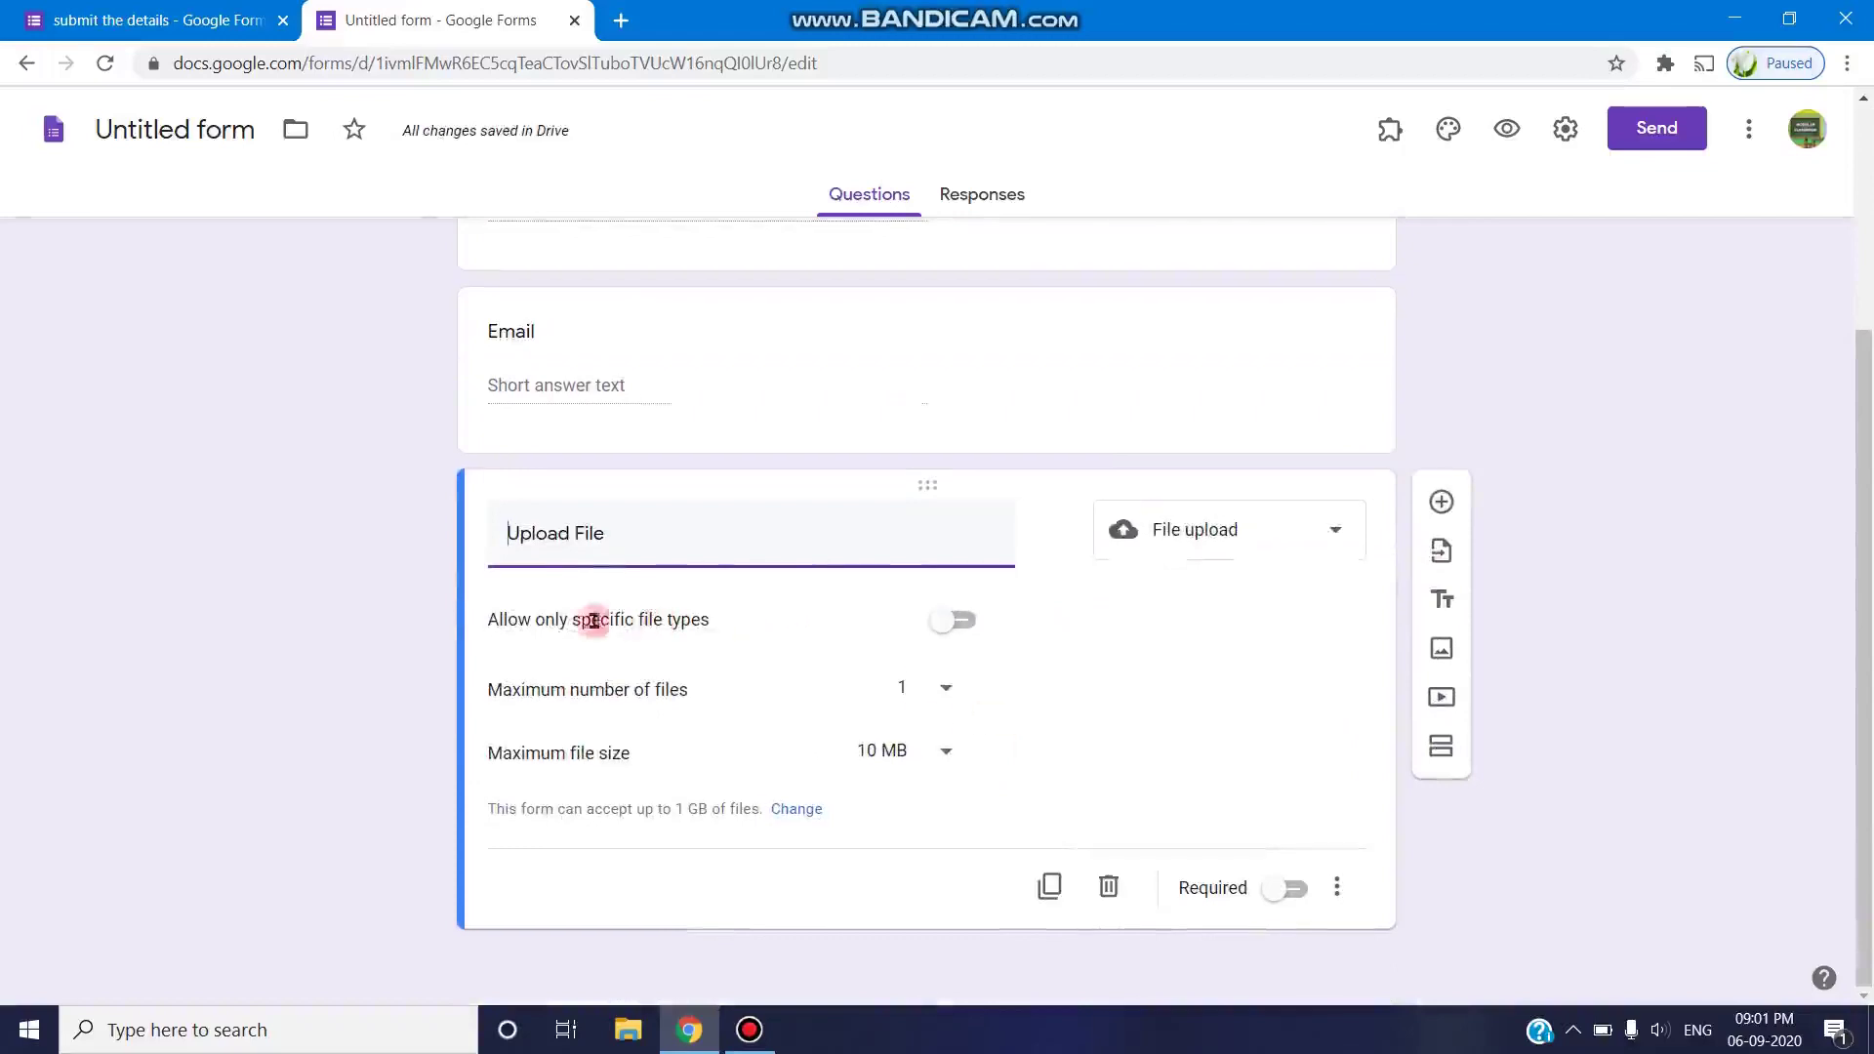
- Allow only Document, PDF, Presentation and Image files for the Upload File question
click(934, 623)
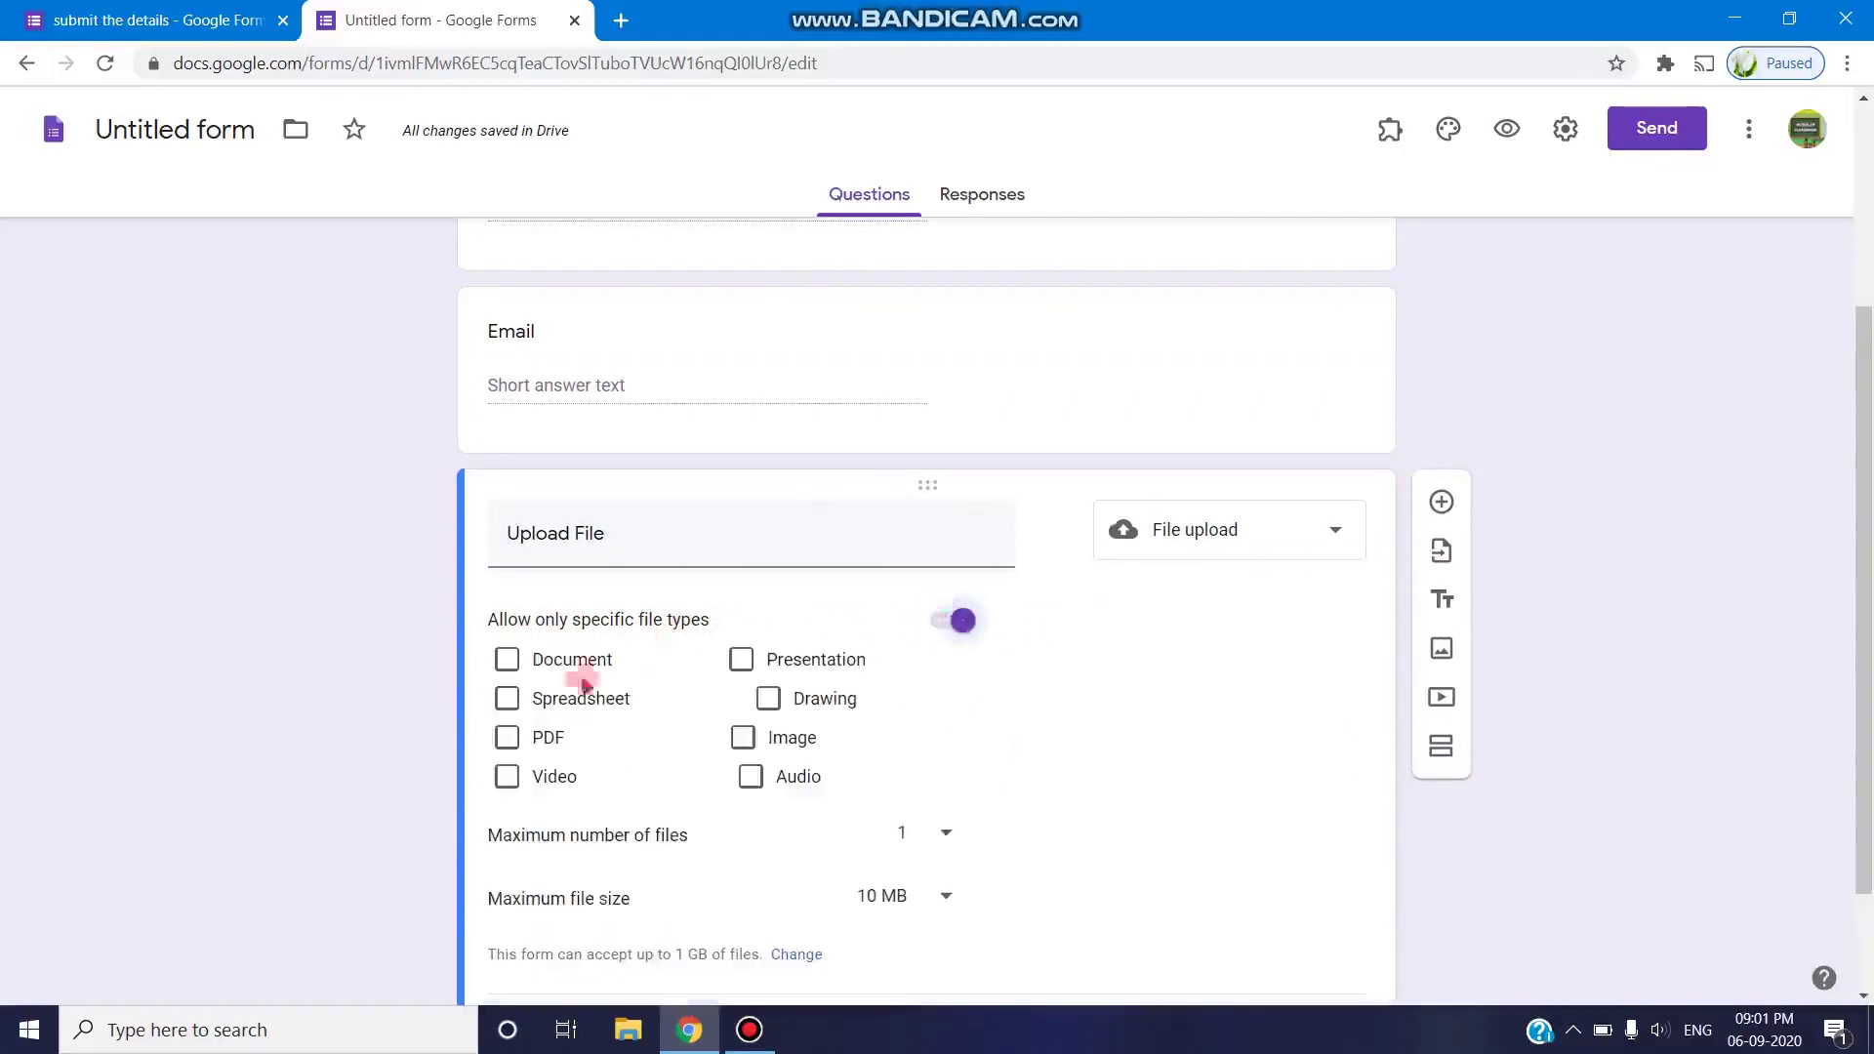
click(510, 660)
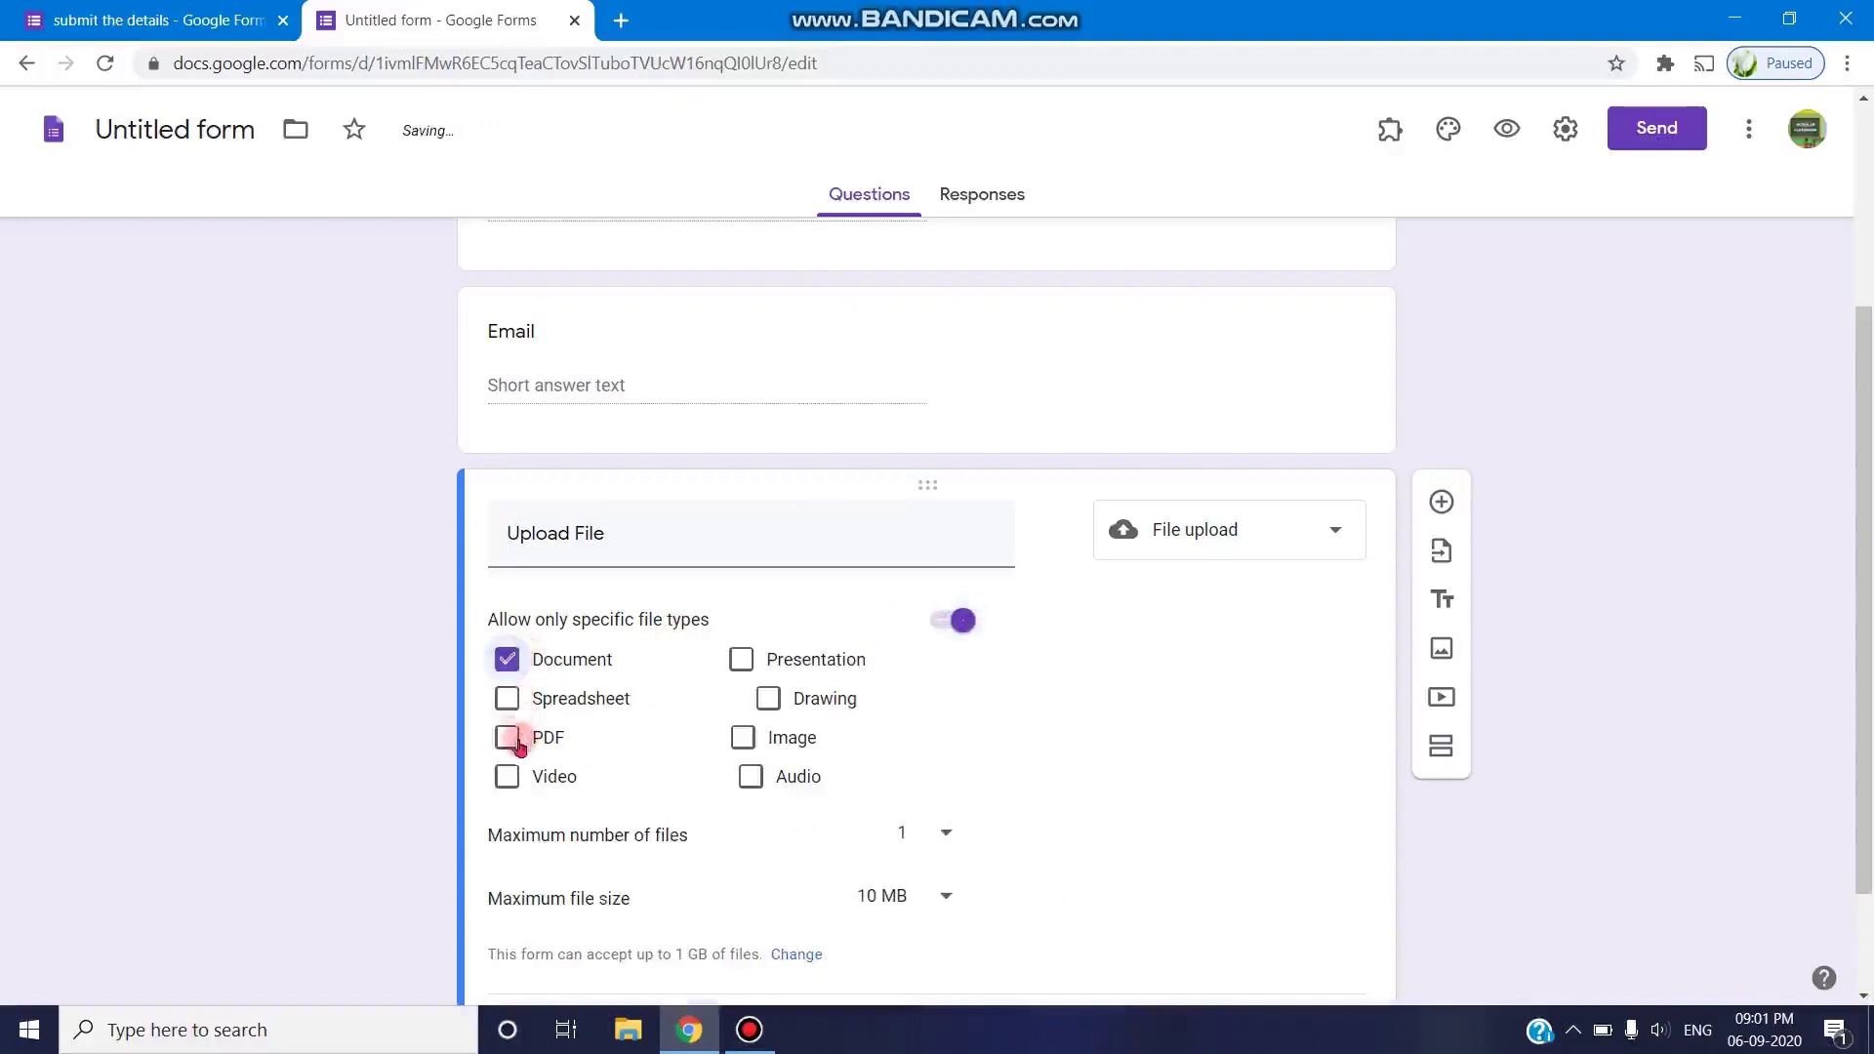
click(508, 737)
click(741, 659)
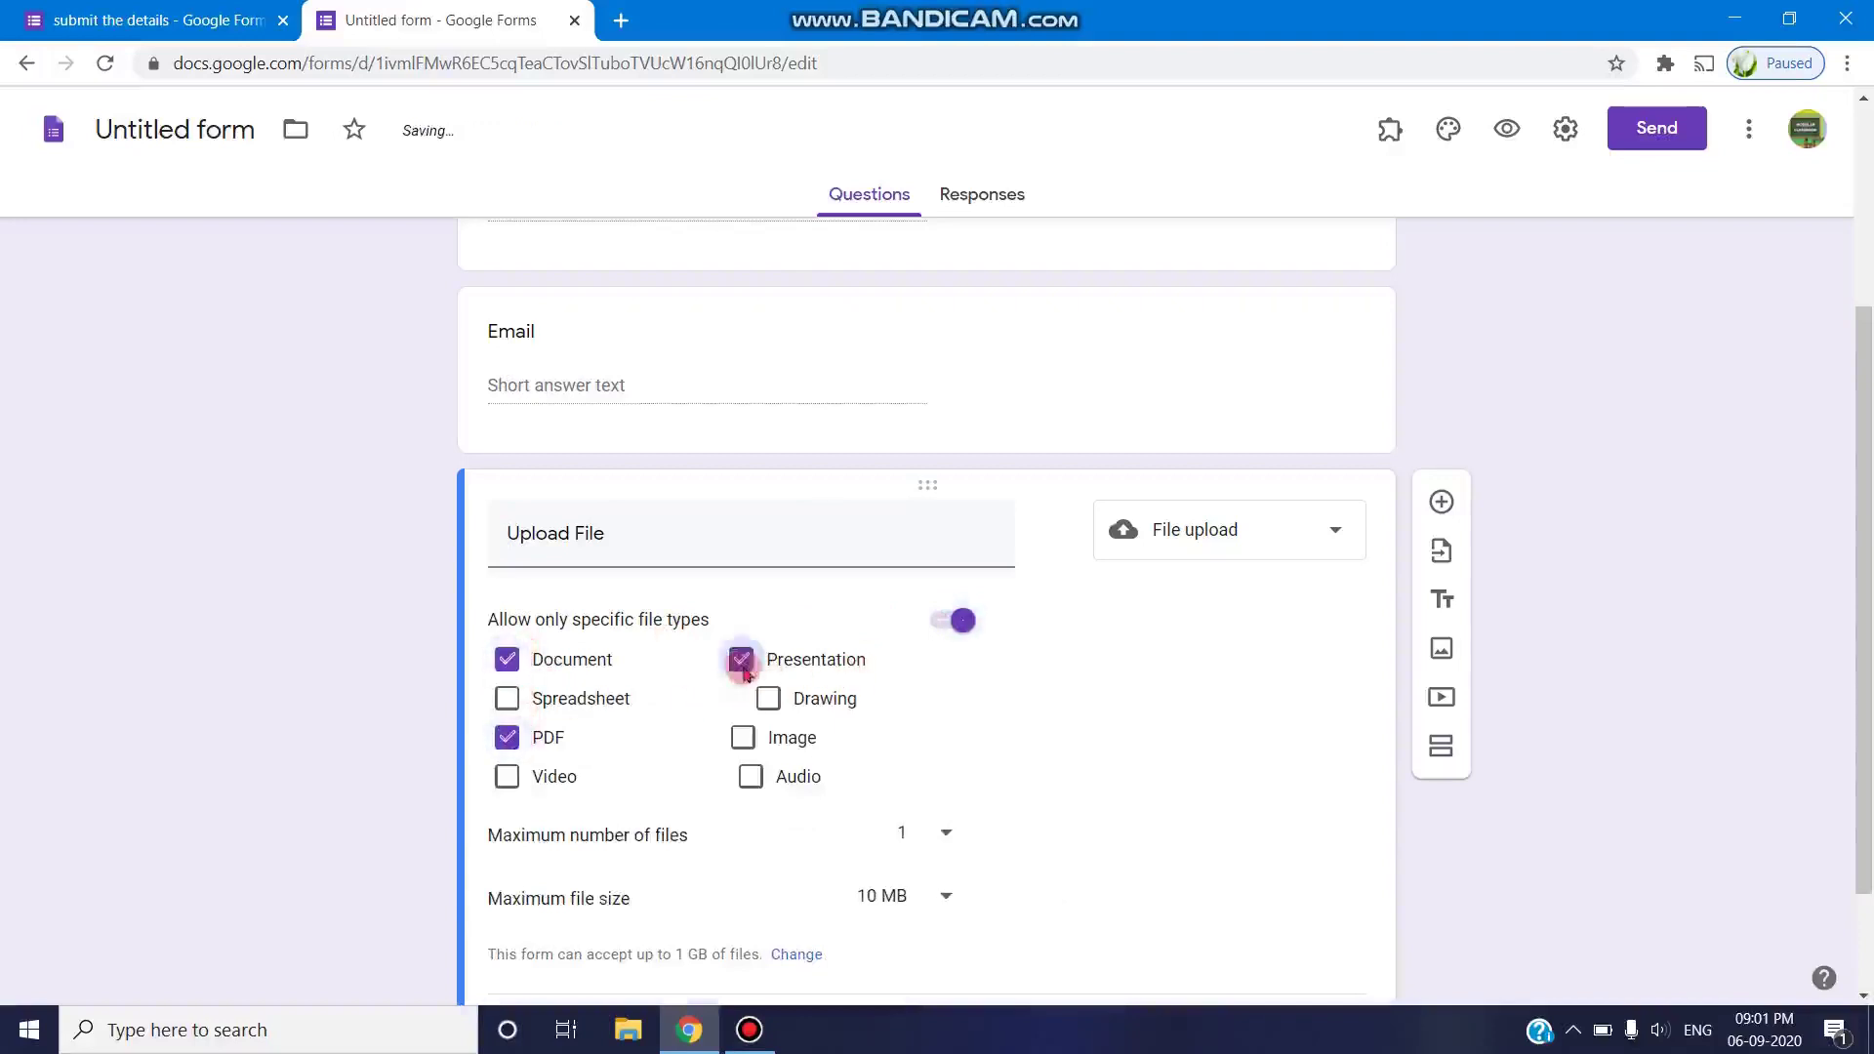
click(747, 738)
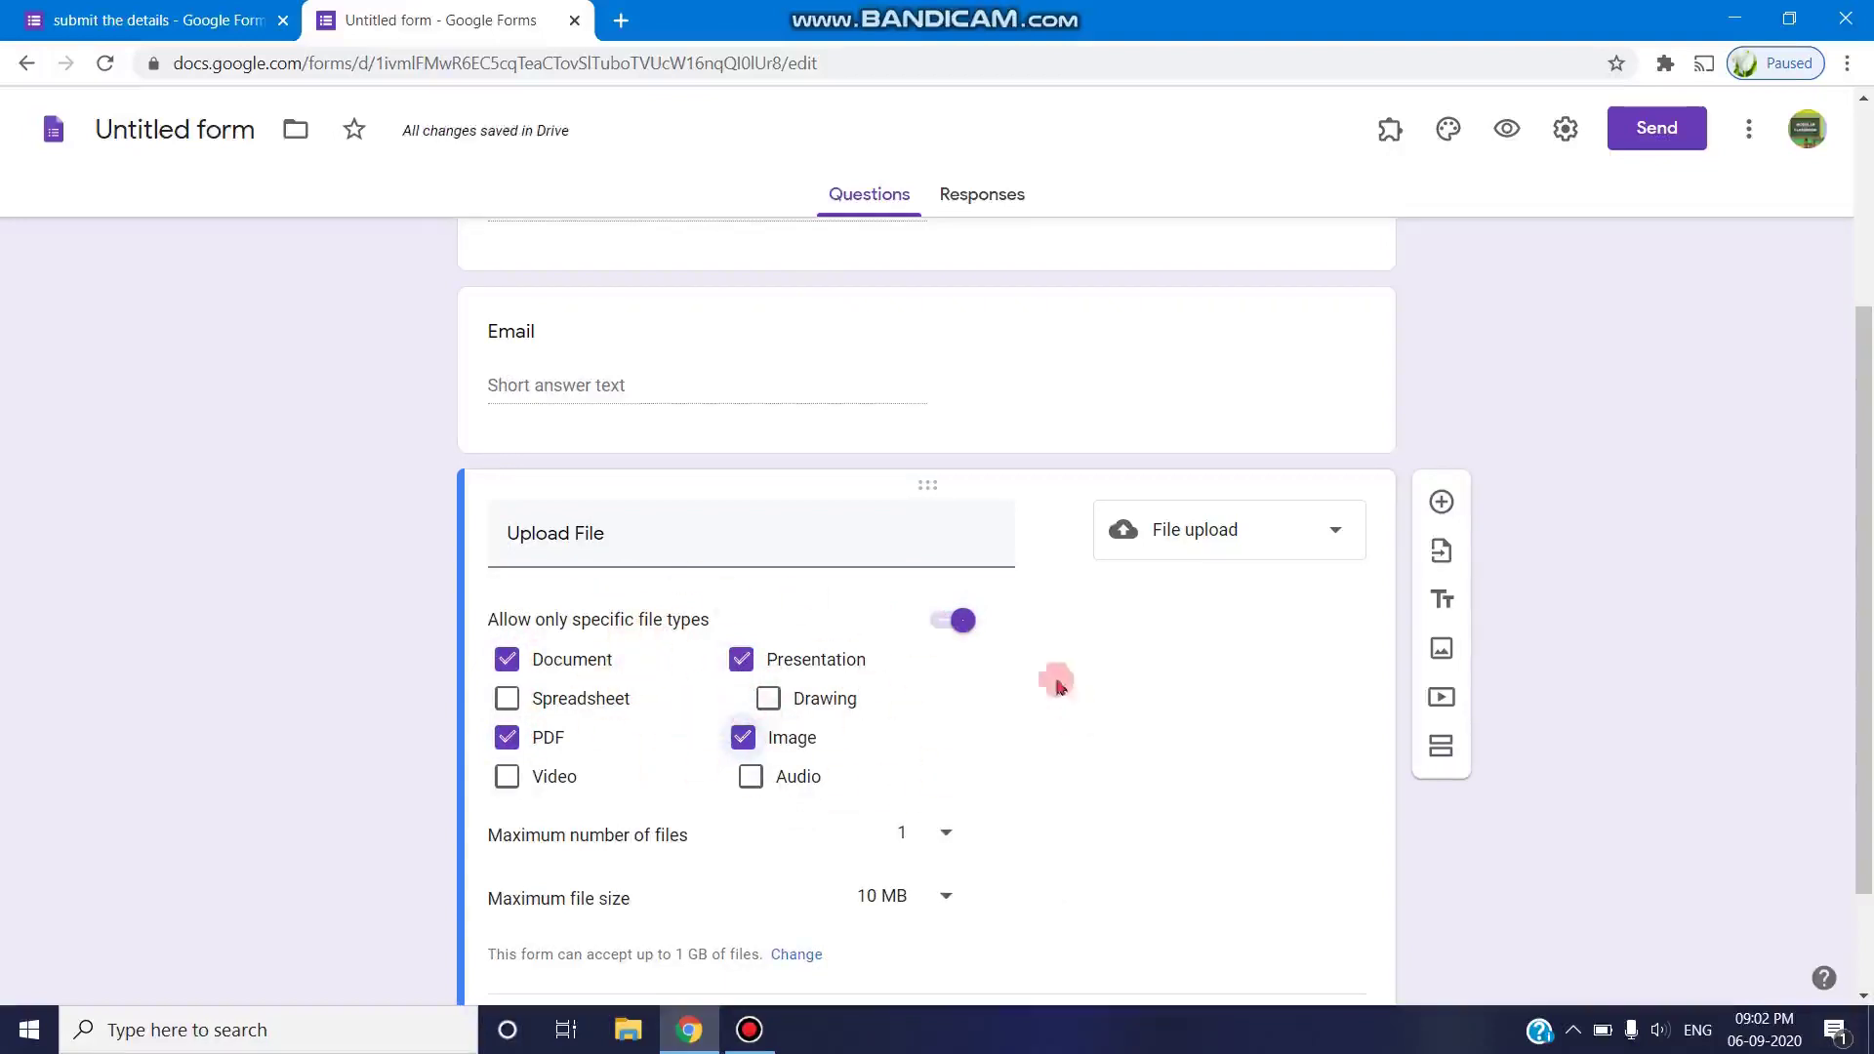
scroll(1259, 678, down, 1)
- Keep the maximum number of files at 1 and set maximum file size to 10 MB
click(947, 699)
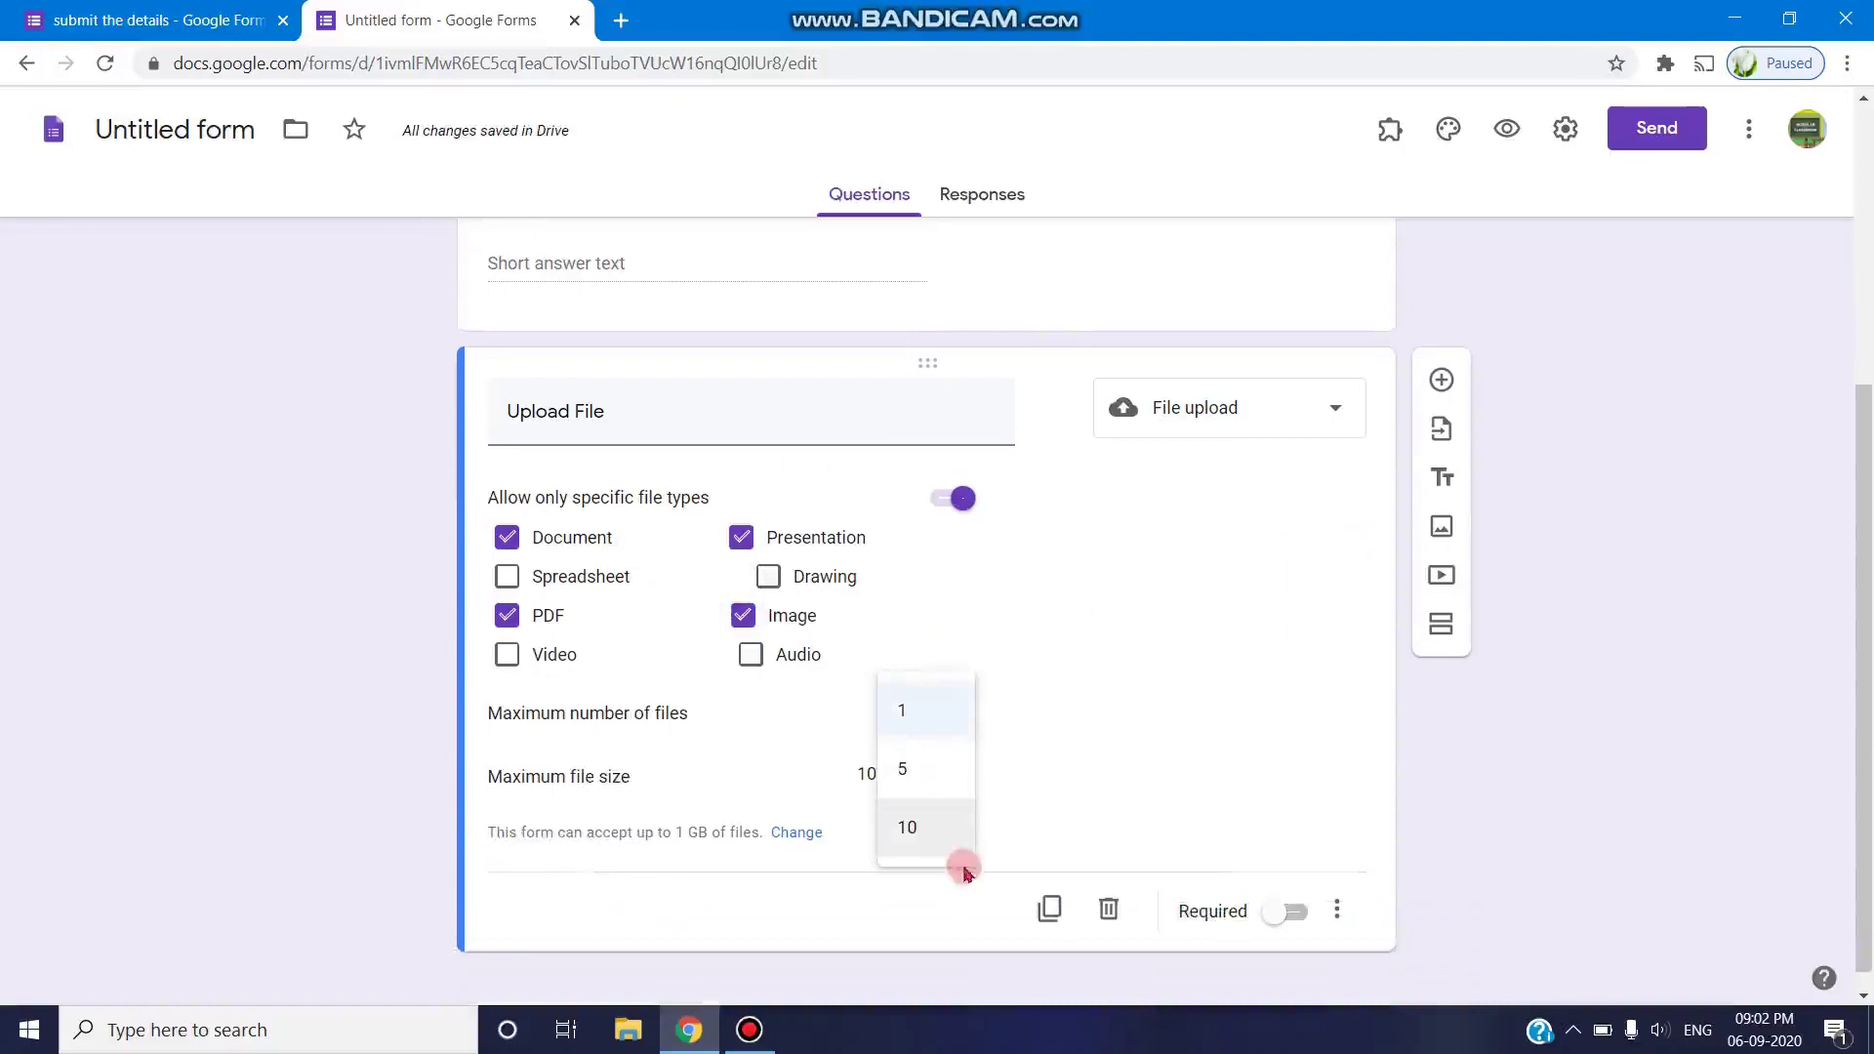
click(935, 713)
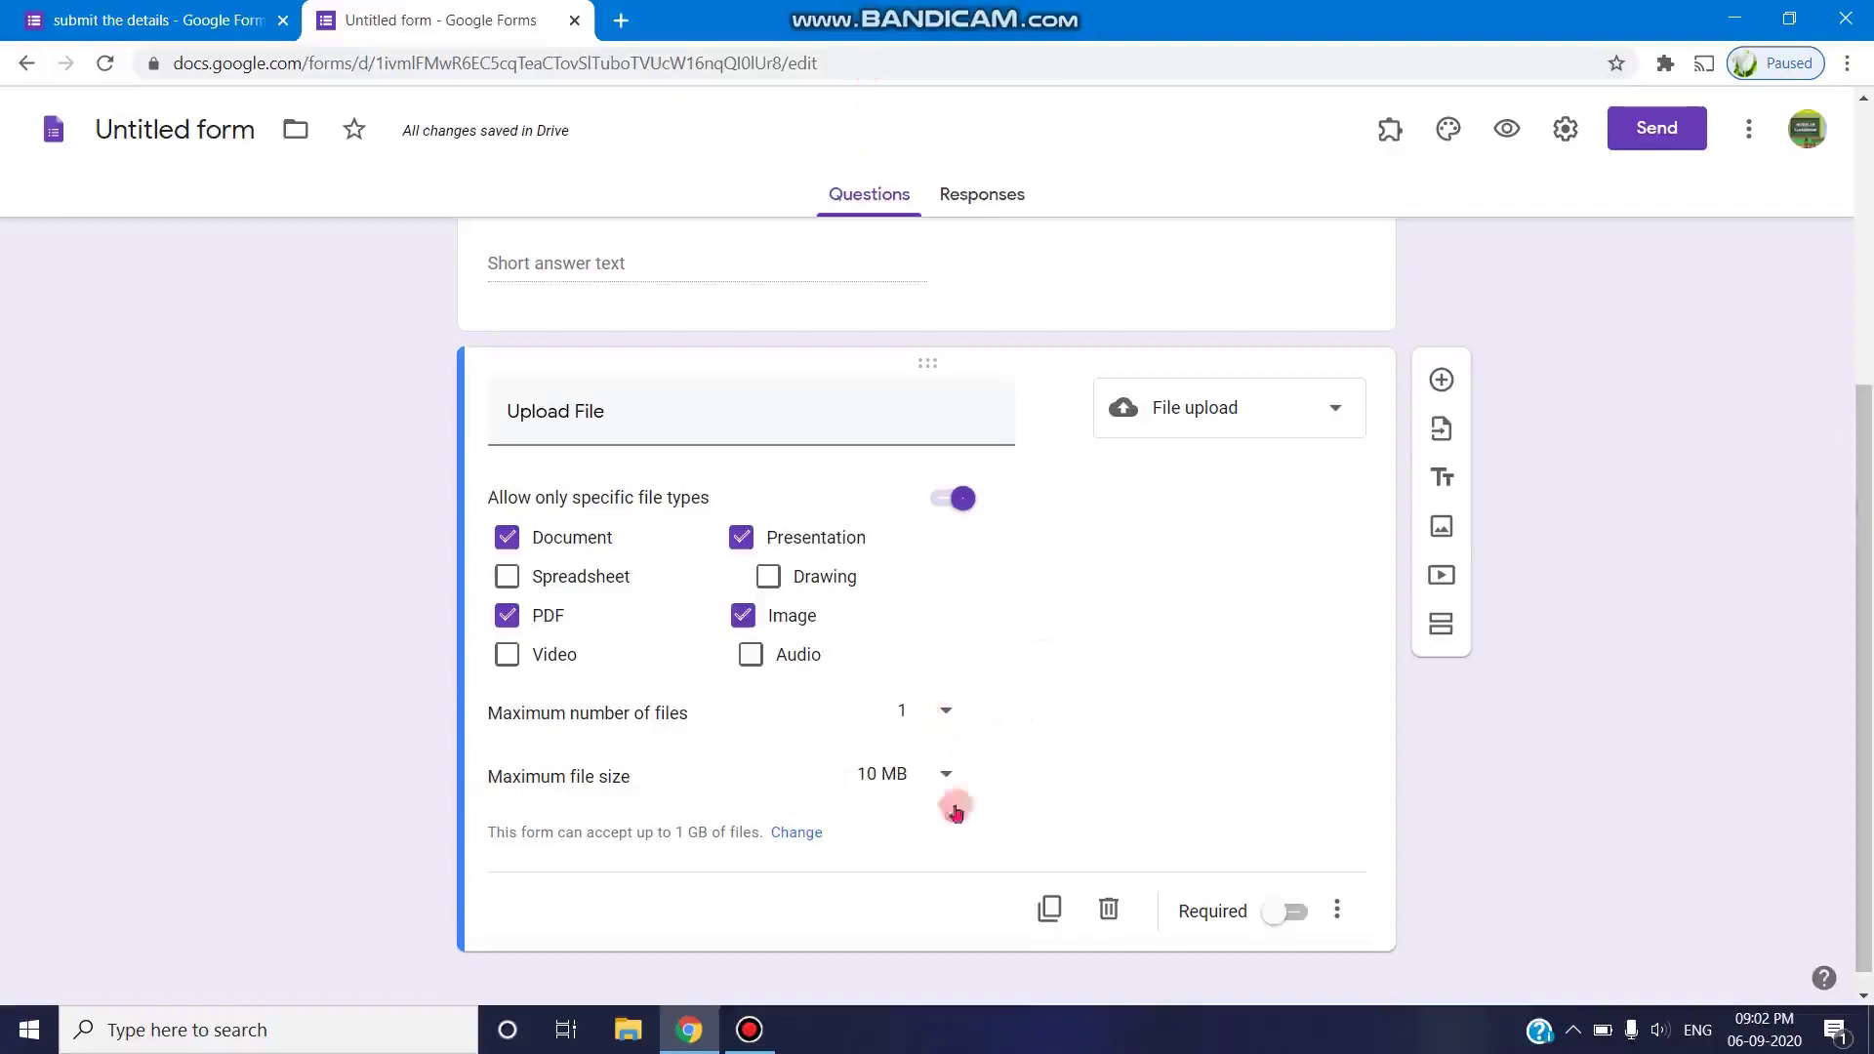
click(946, 774)
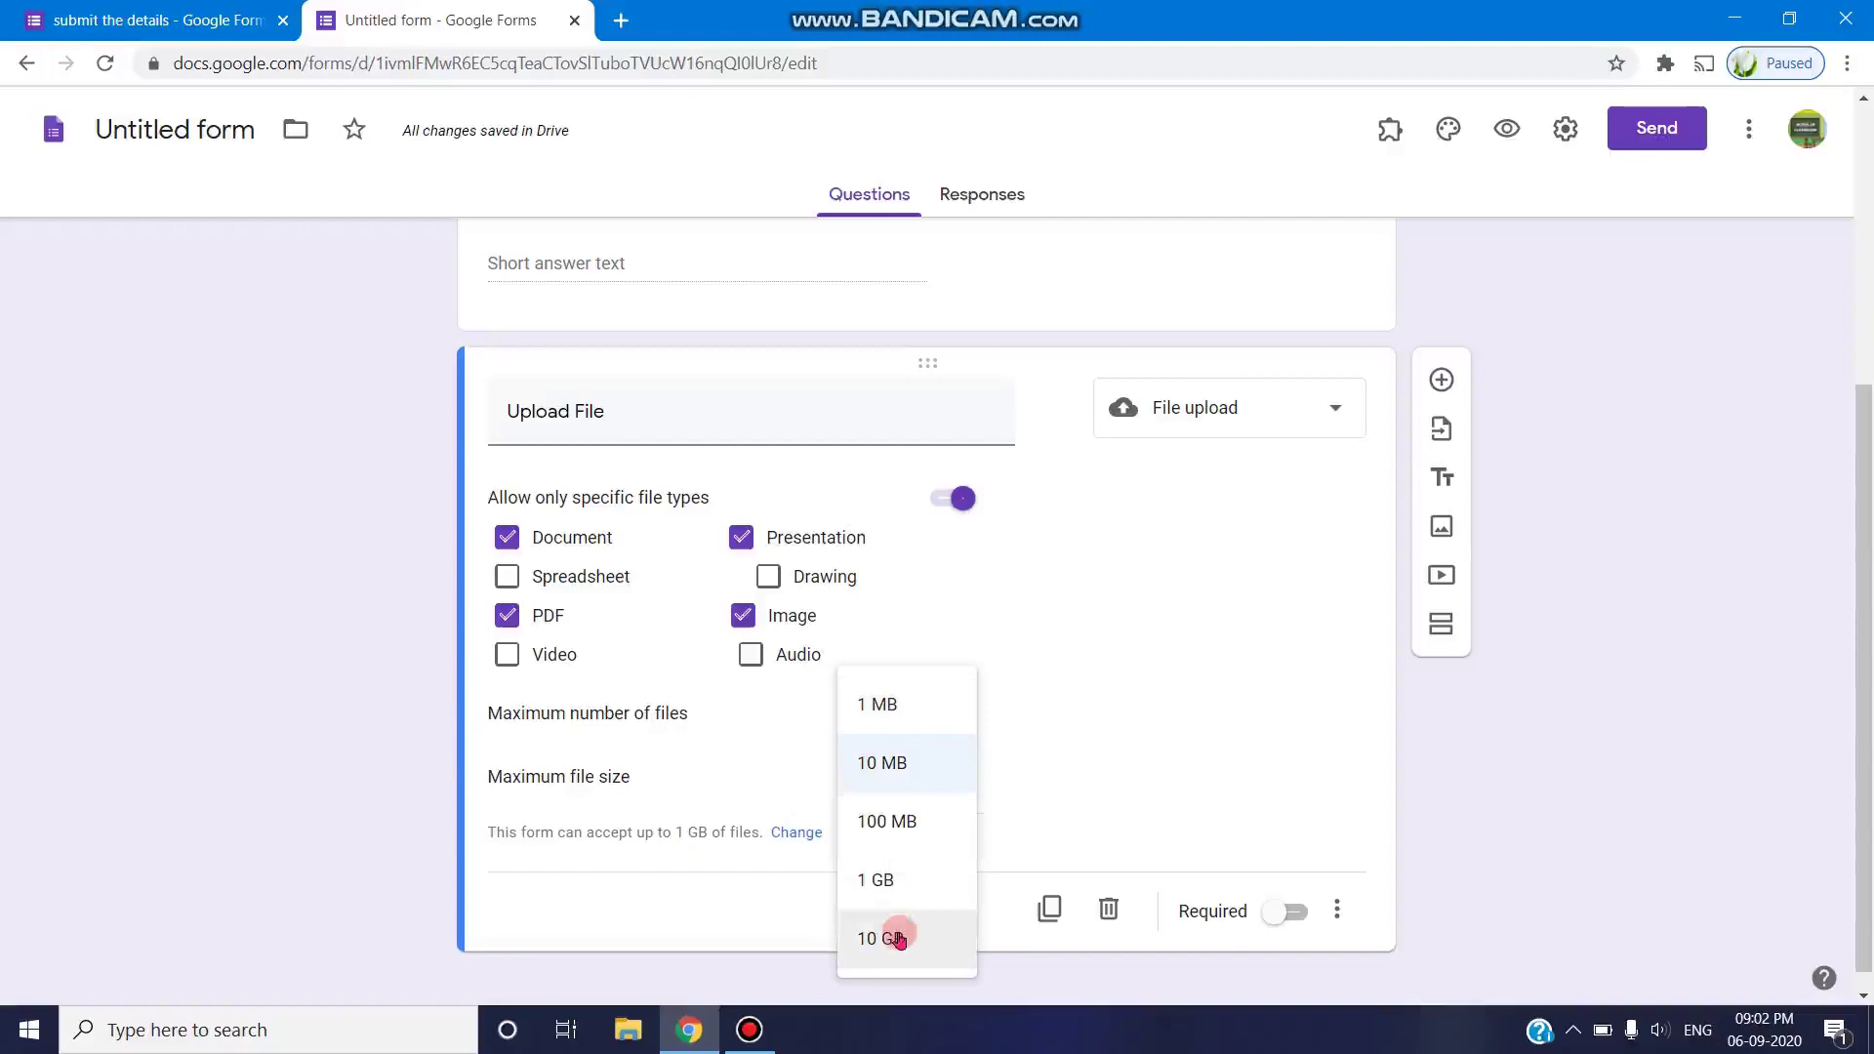
click(898, 938)
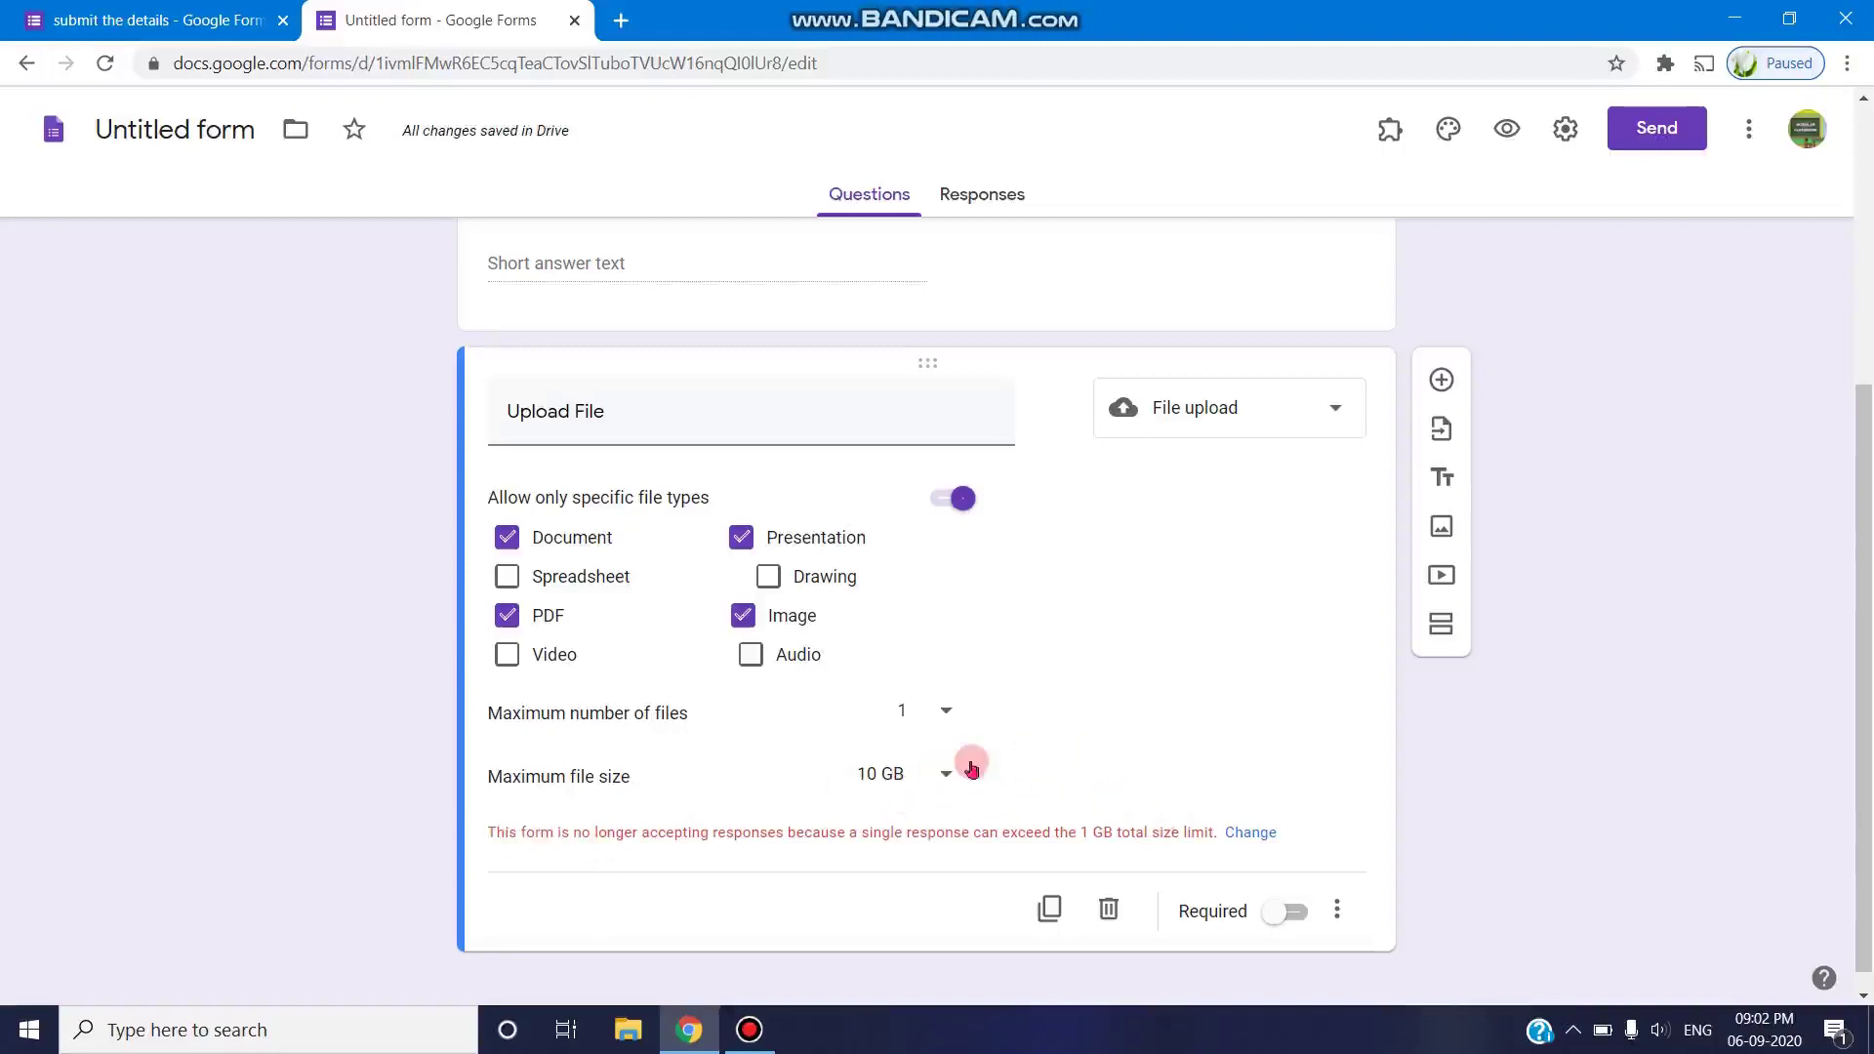
click(932, 772)
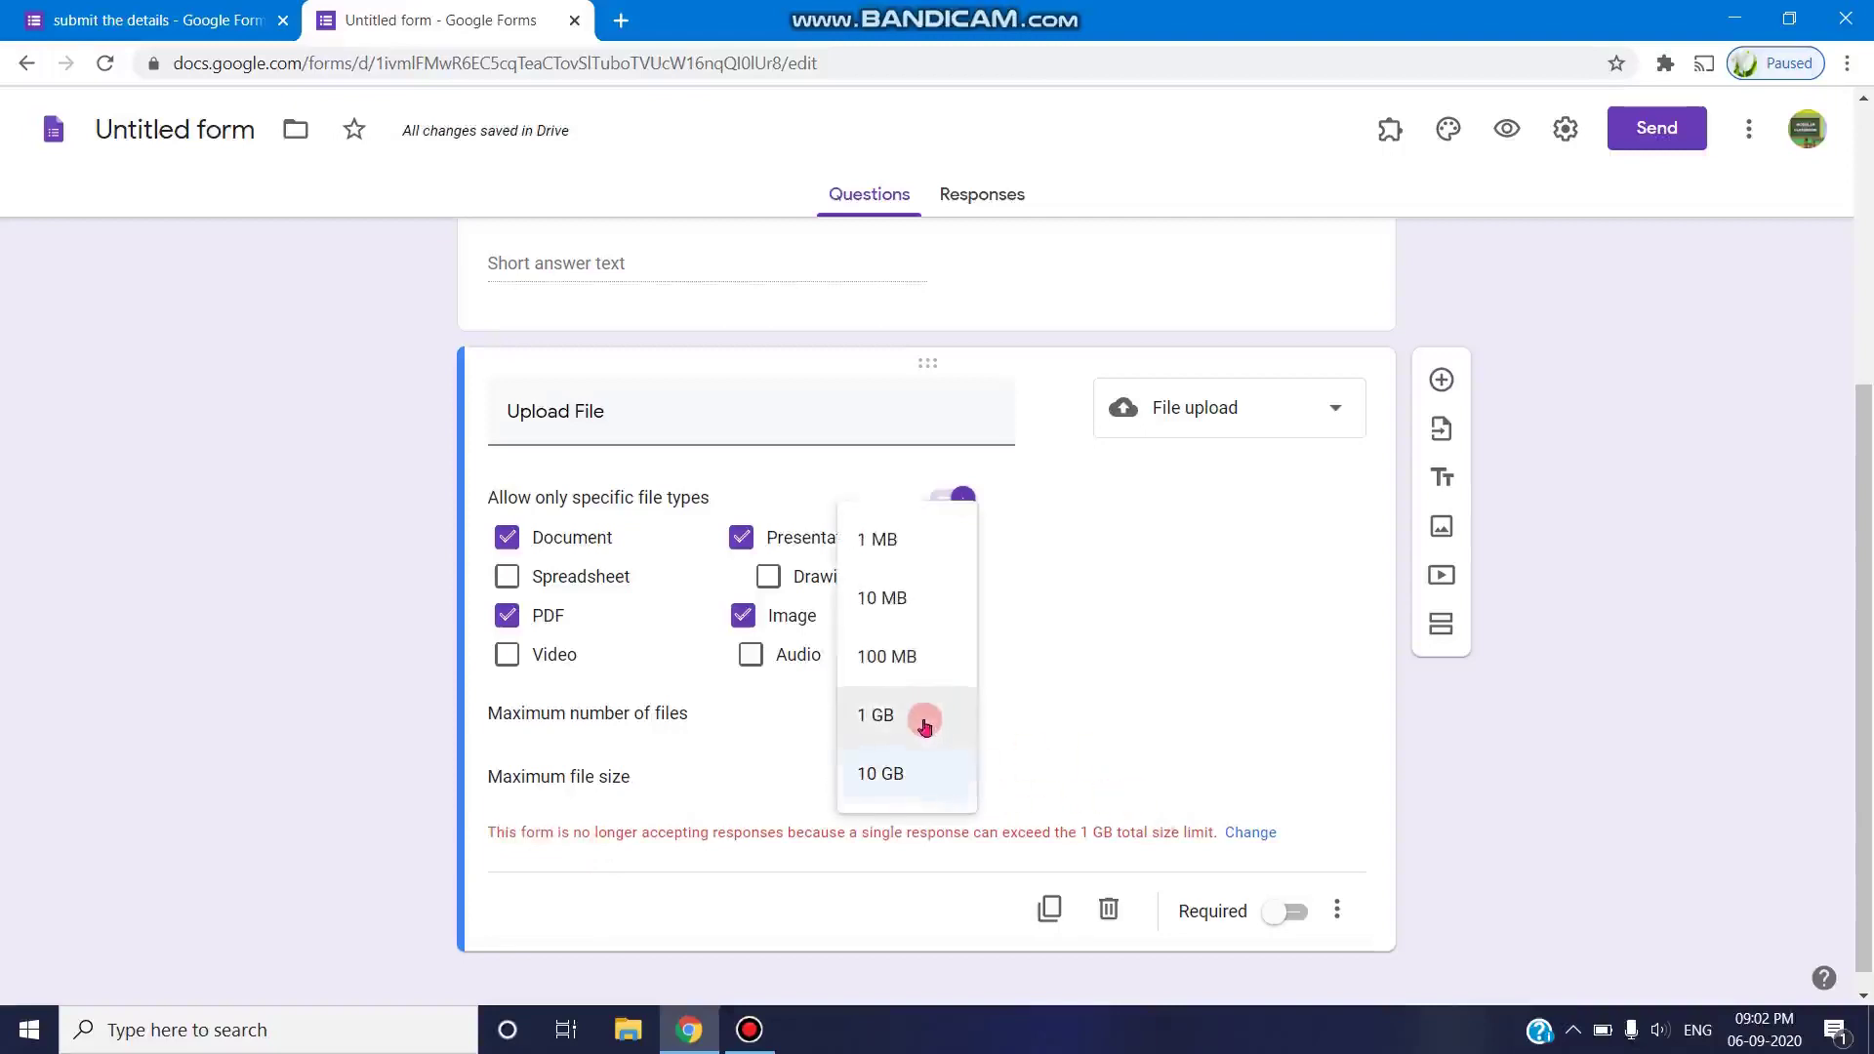
click(925, 728)
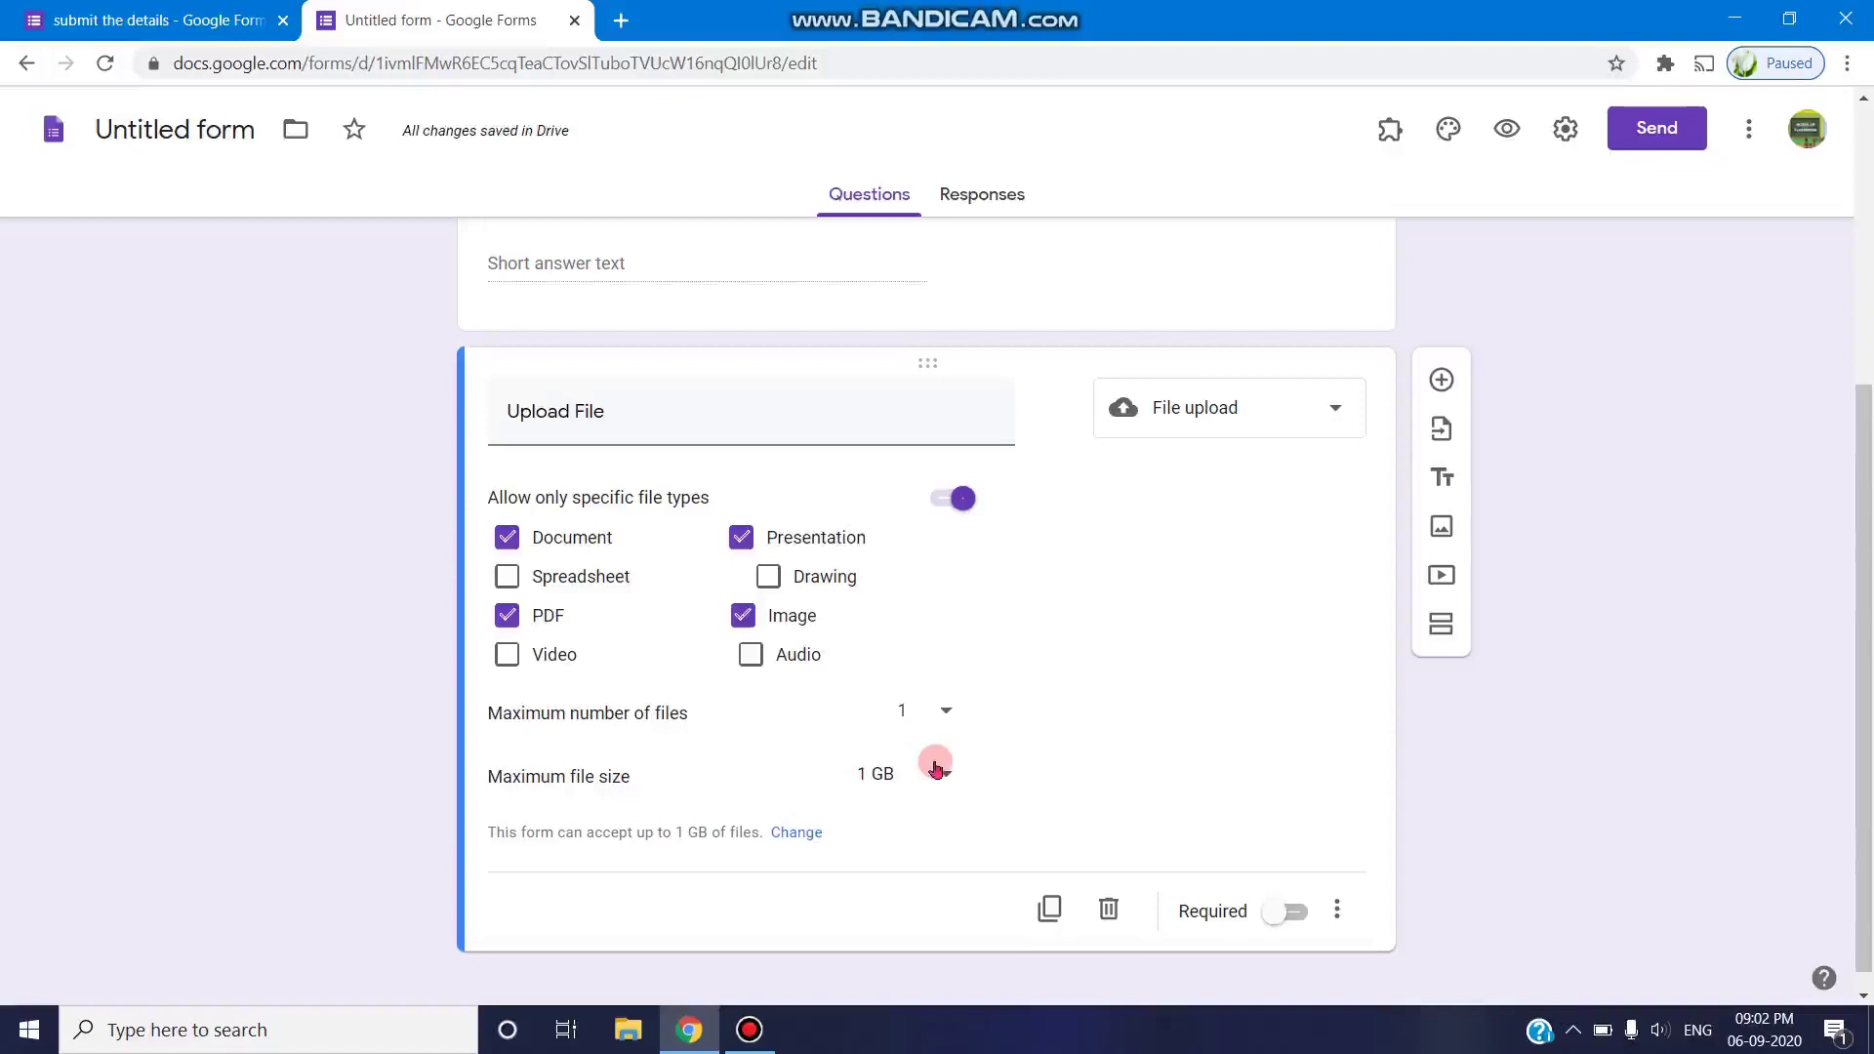
click(936, 769)
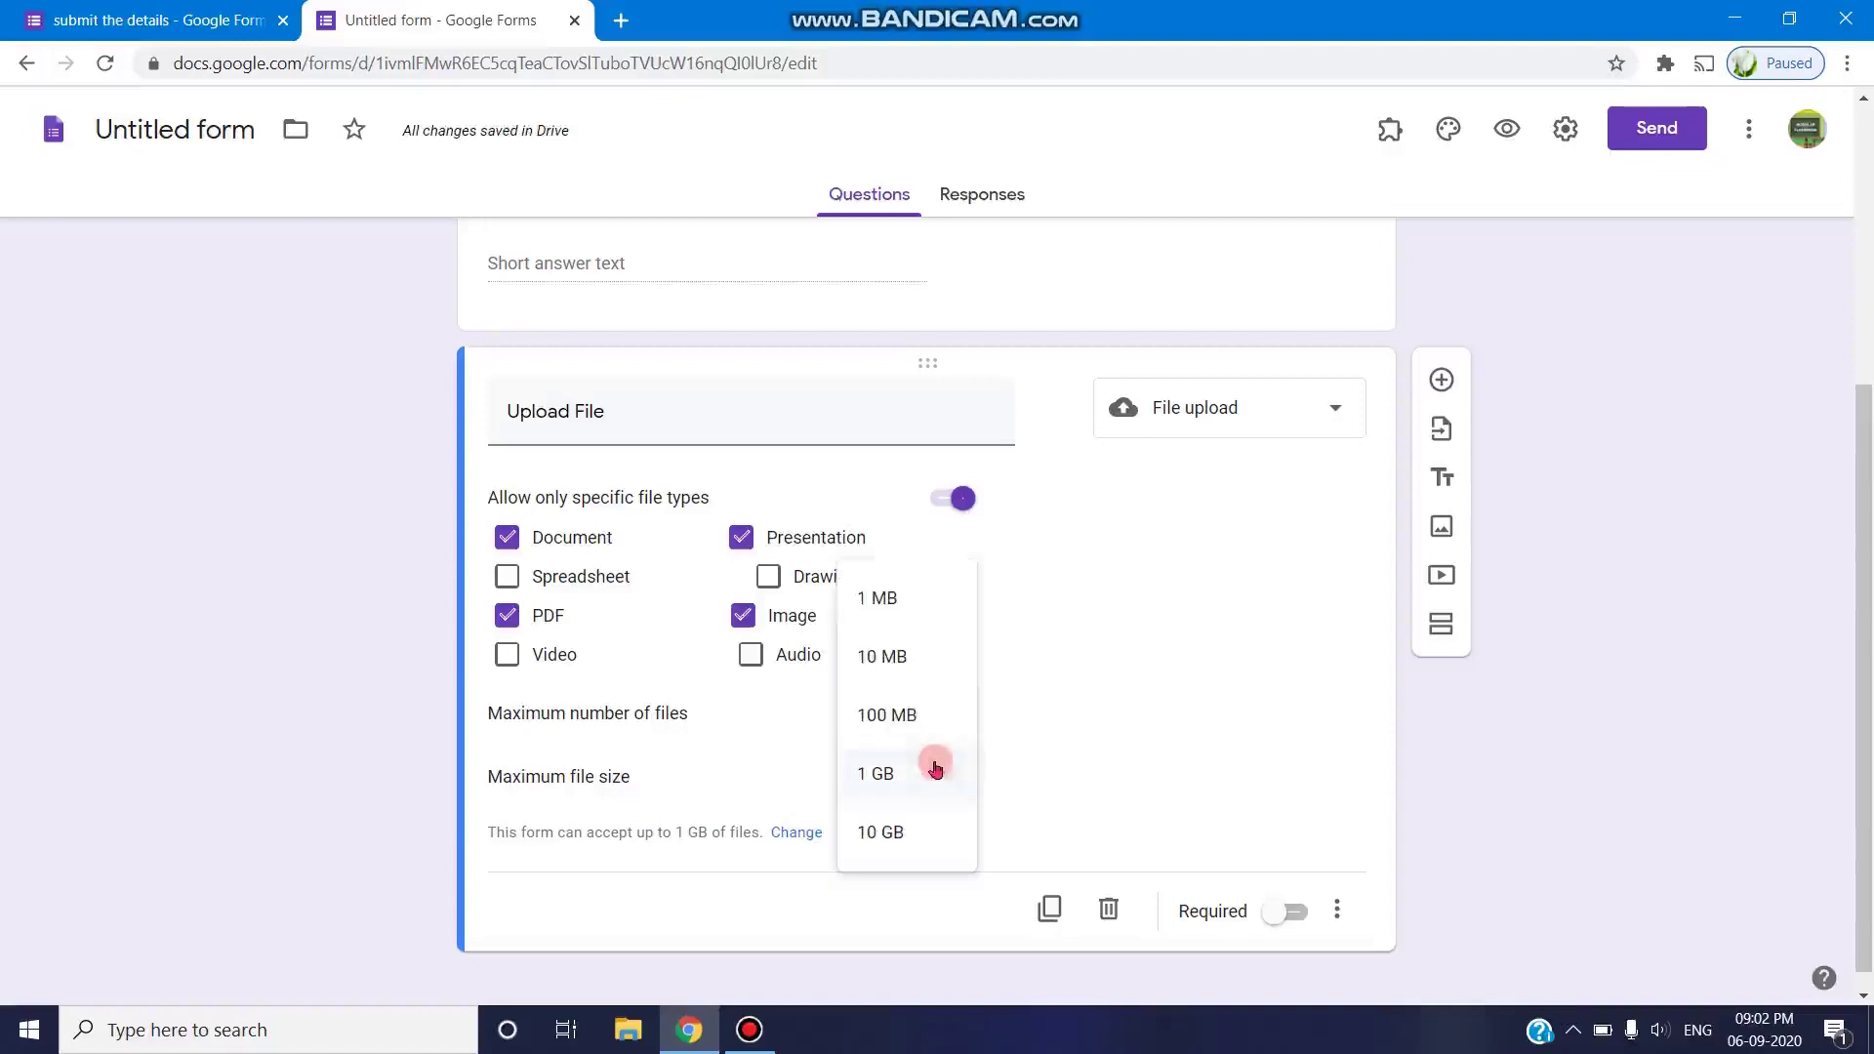
click(924, 674)
click(940, 760)
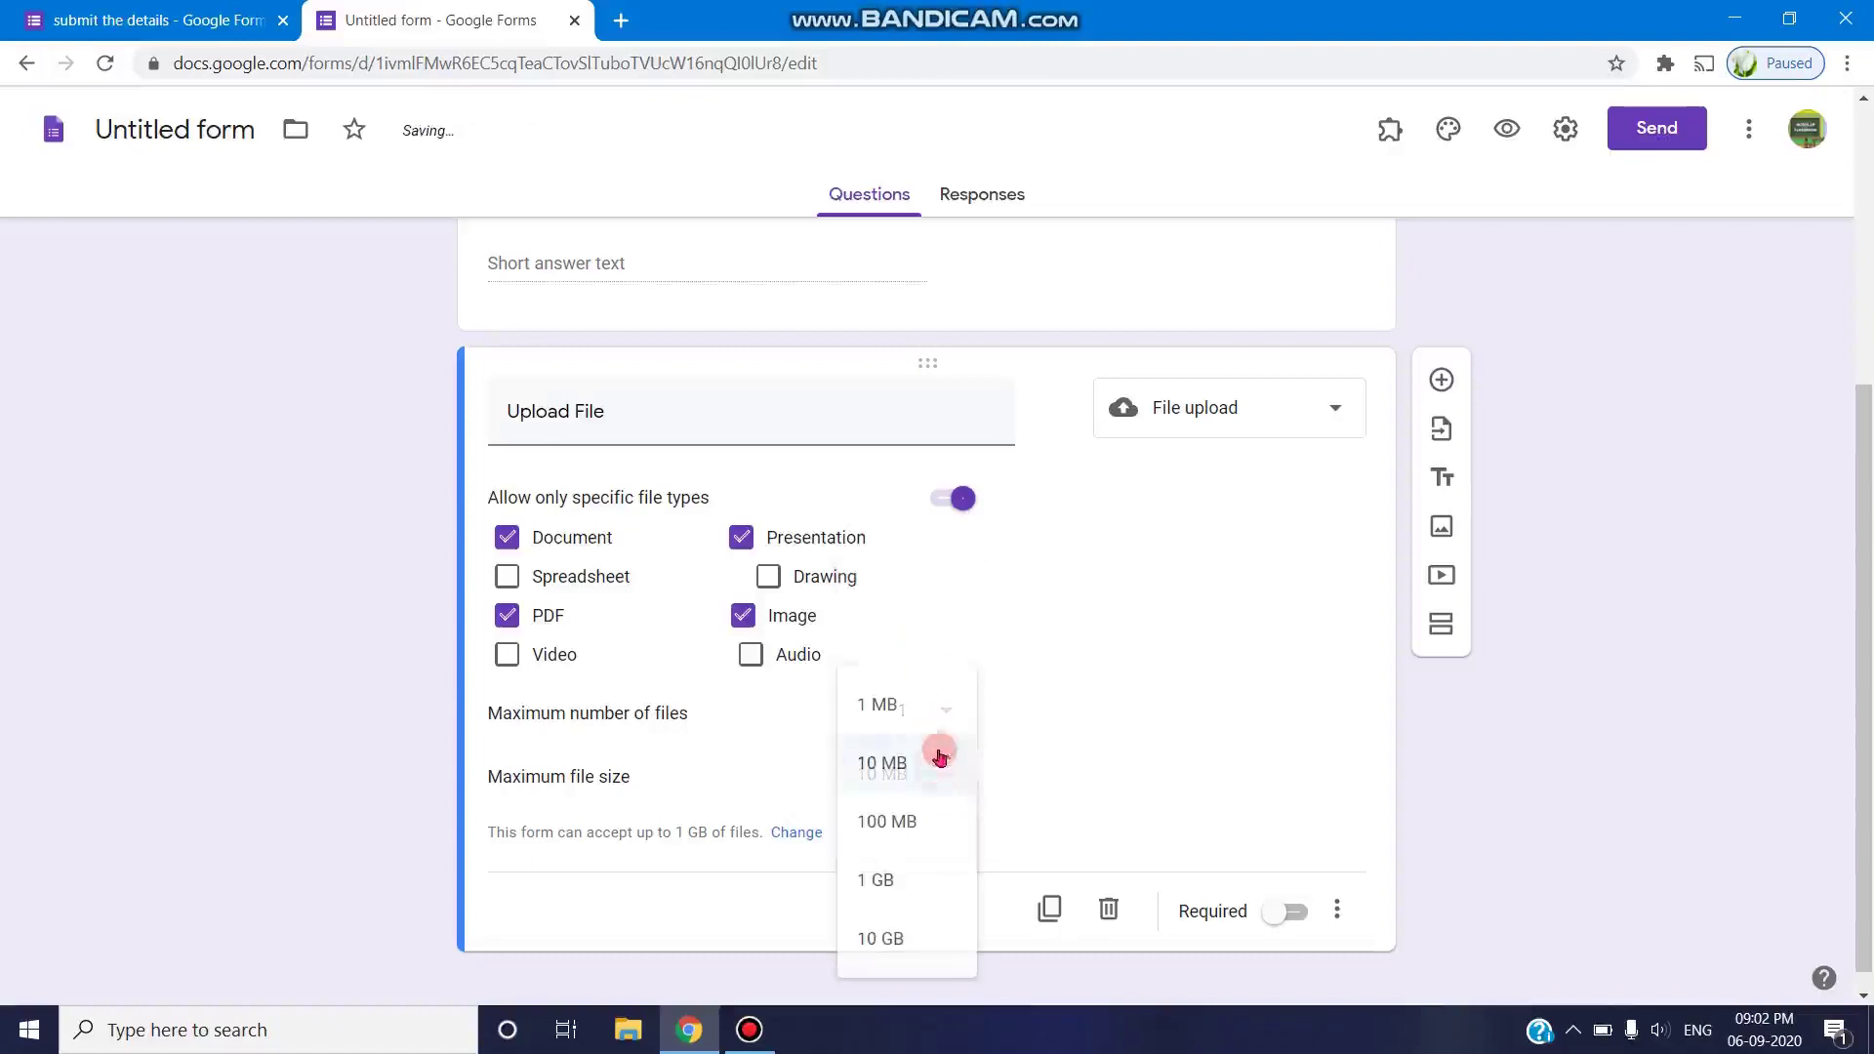
click(906, 760)
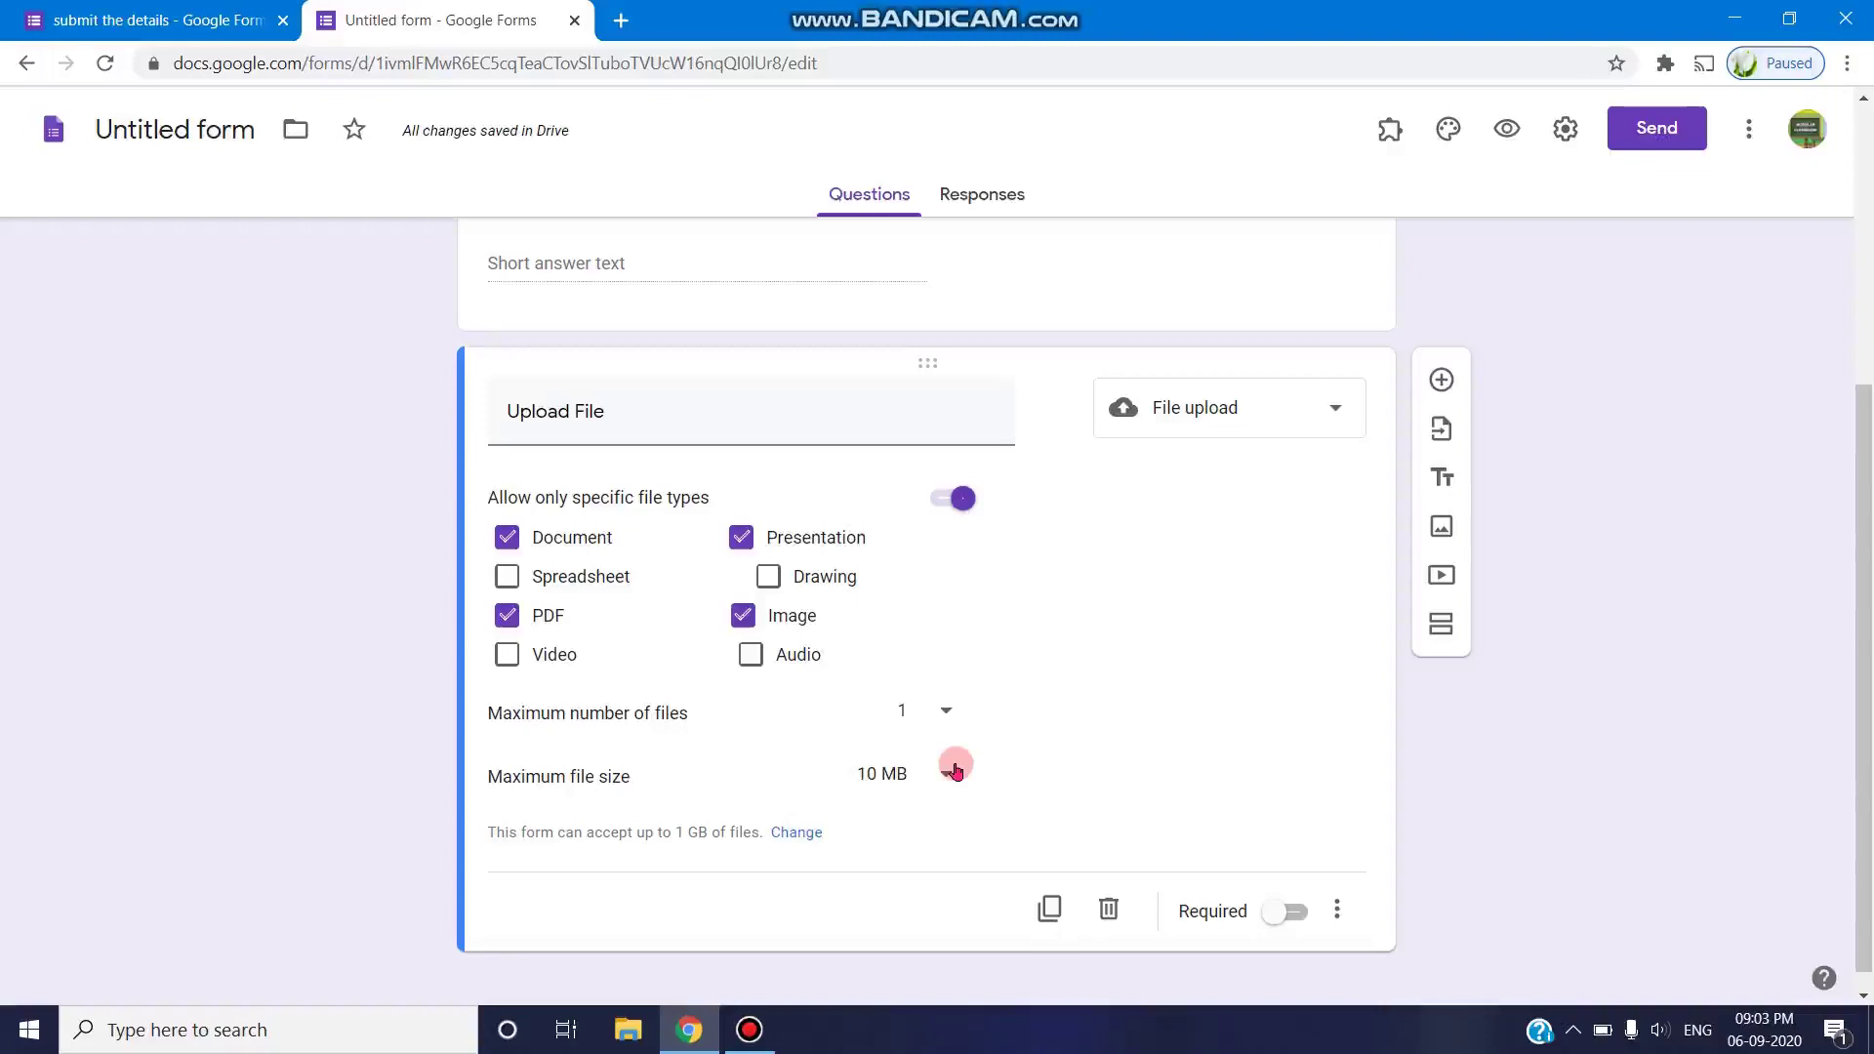
- Also allow Video files for the Upload File question
click(511, 659)
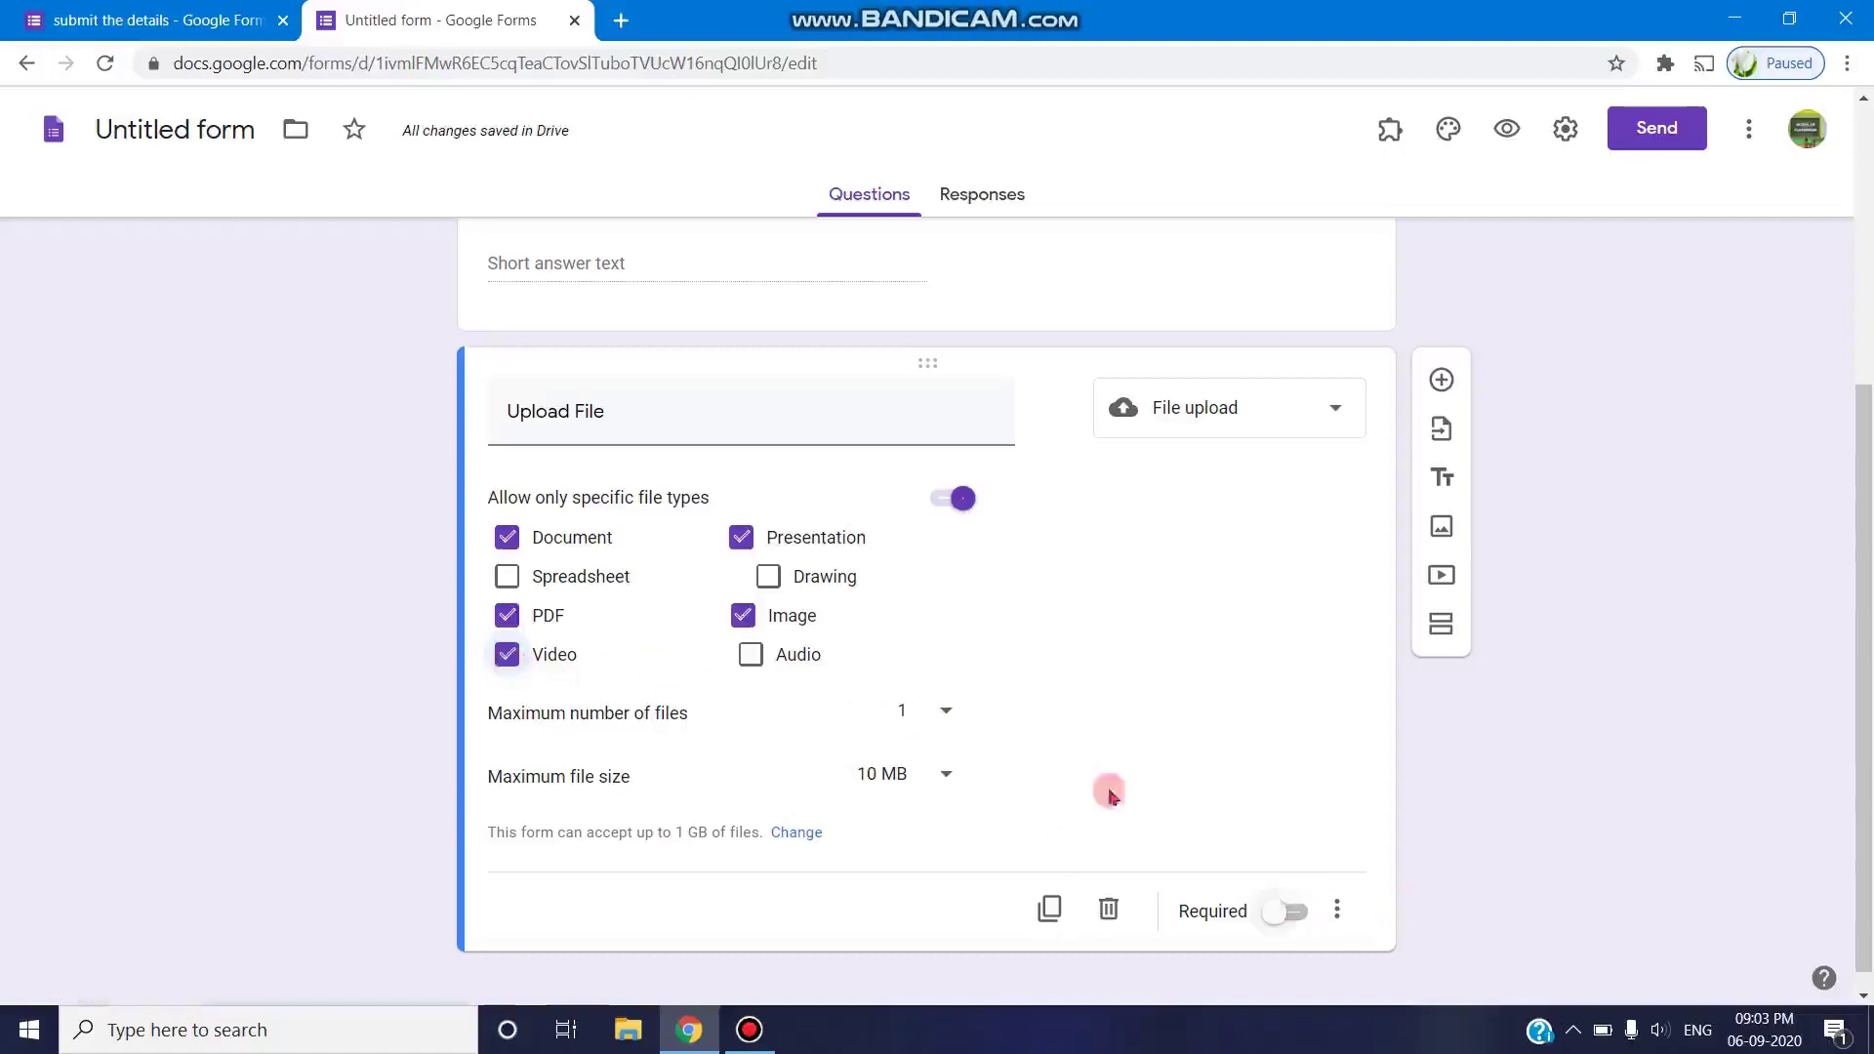
scroll(798, 506, up, 1)
scroll(1096, 556, down, 2)
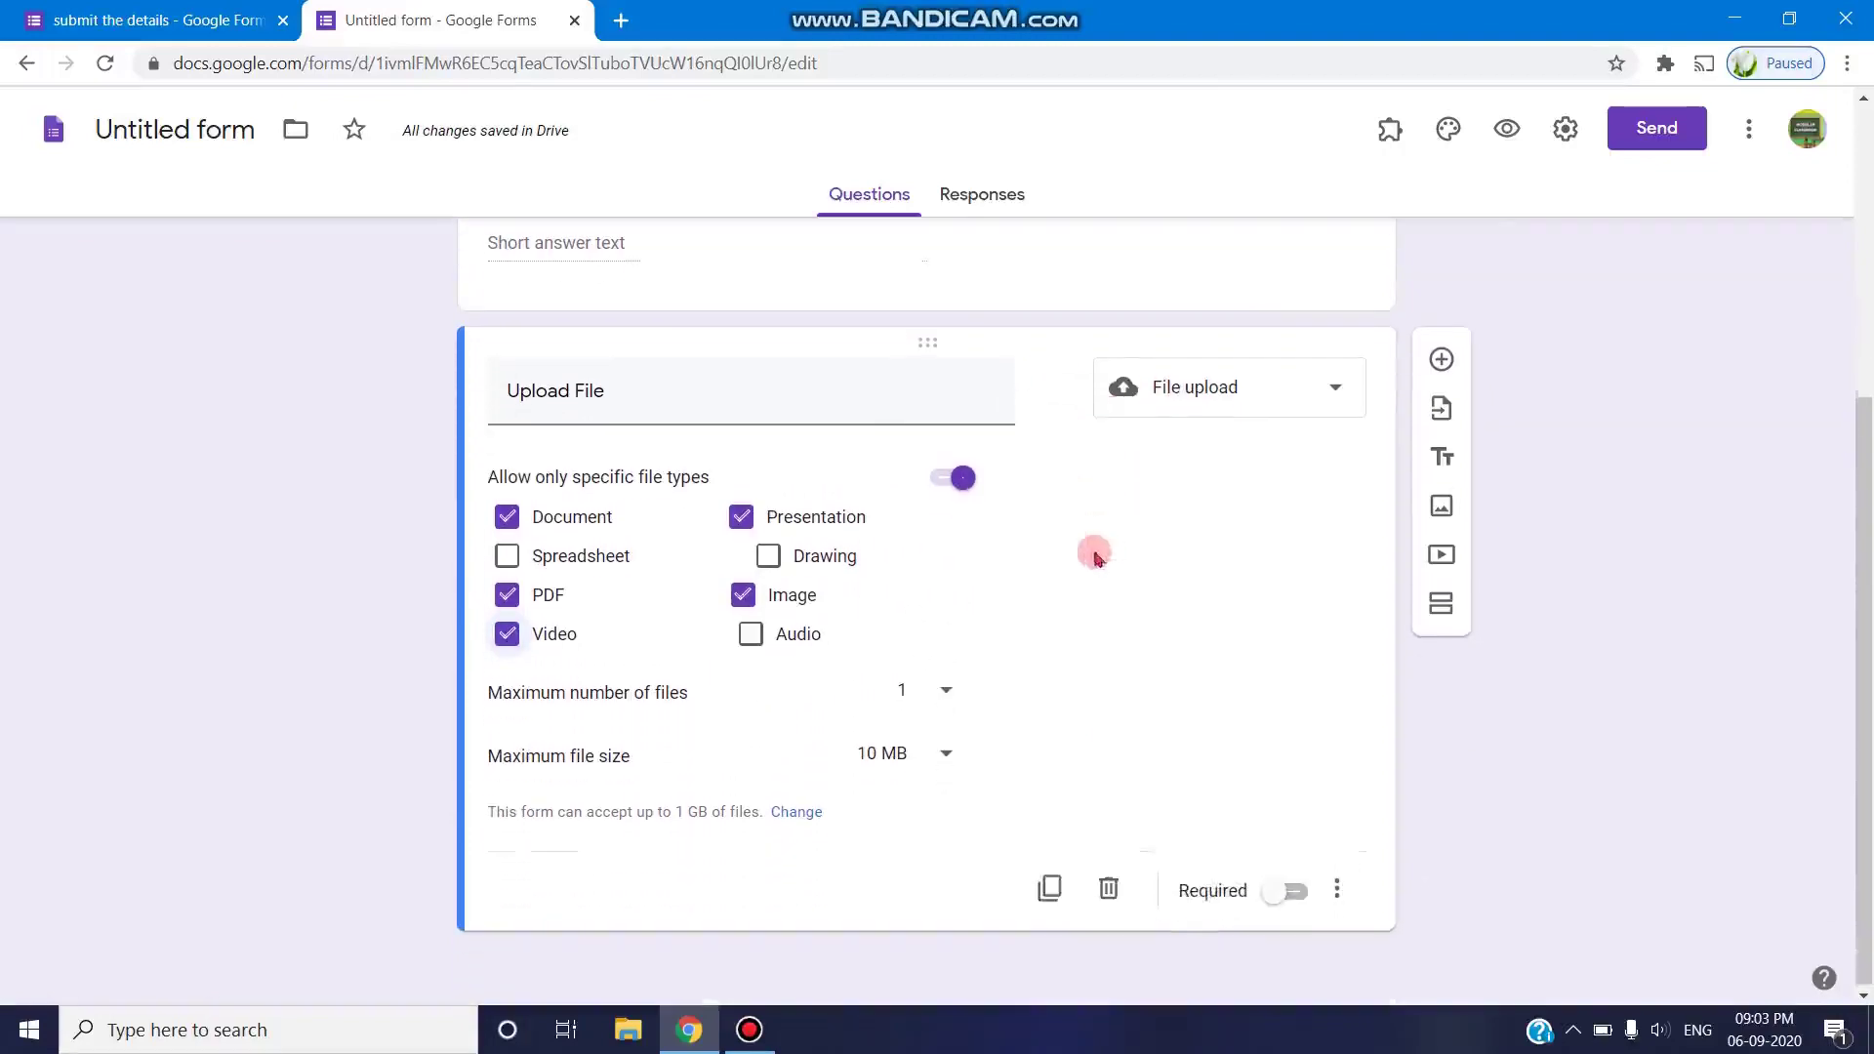
click(1511, 131)
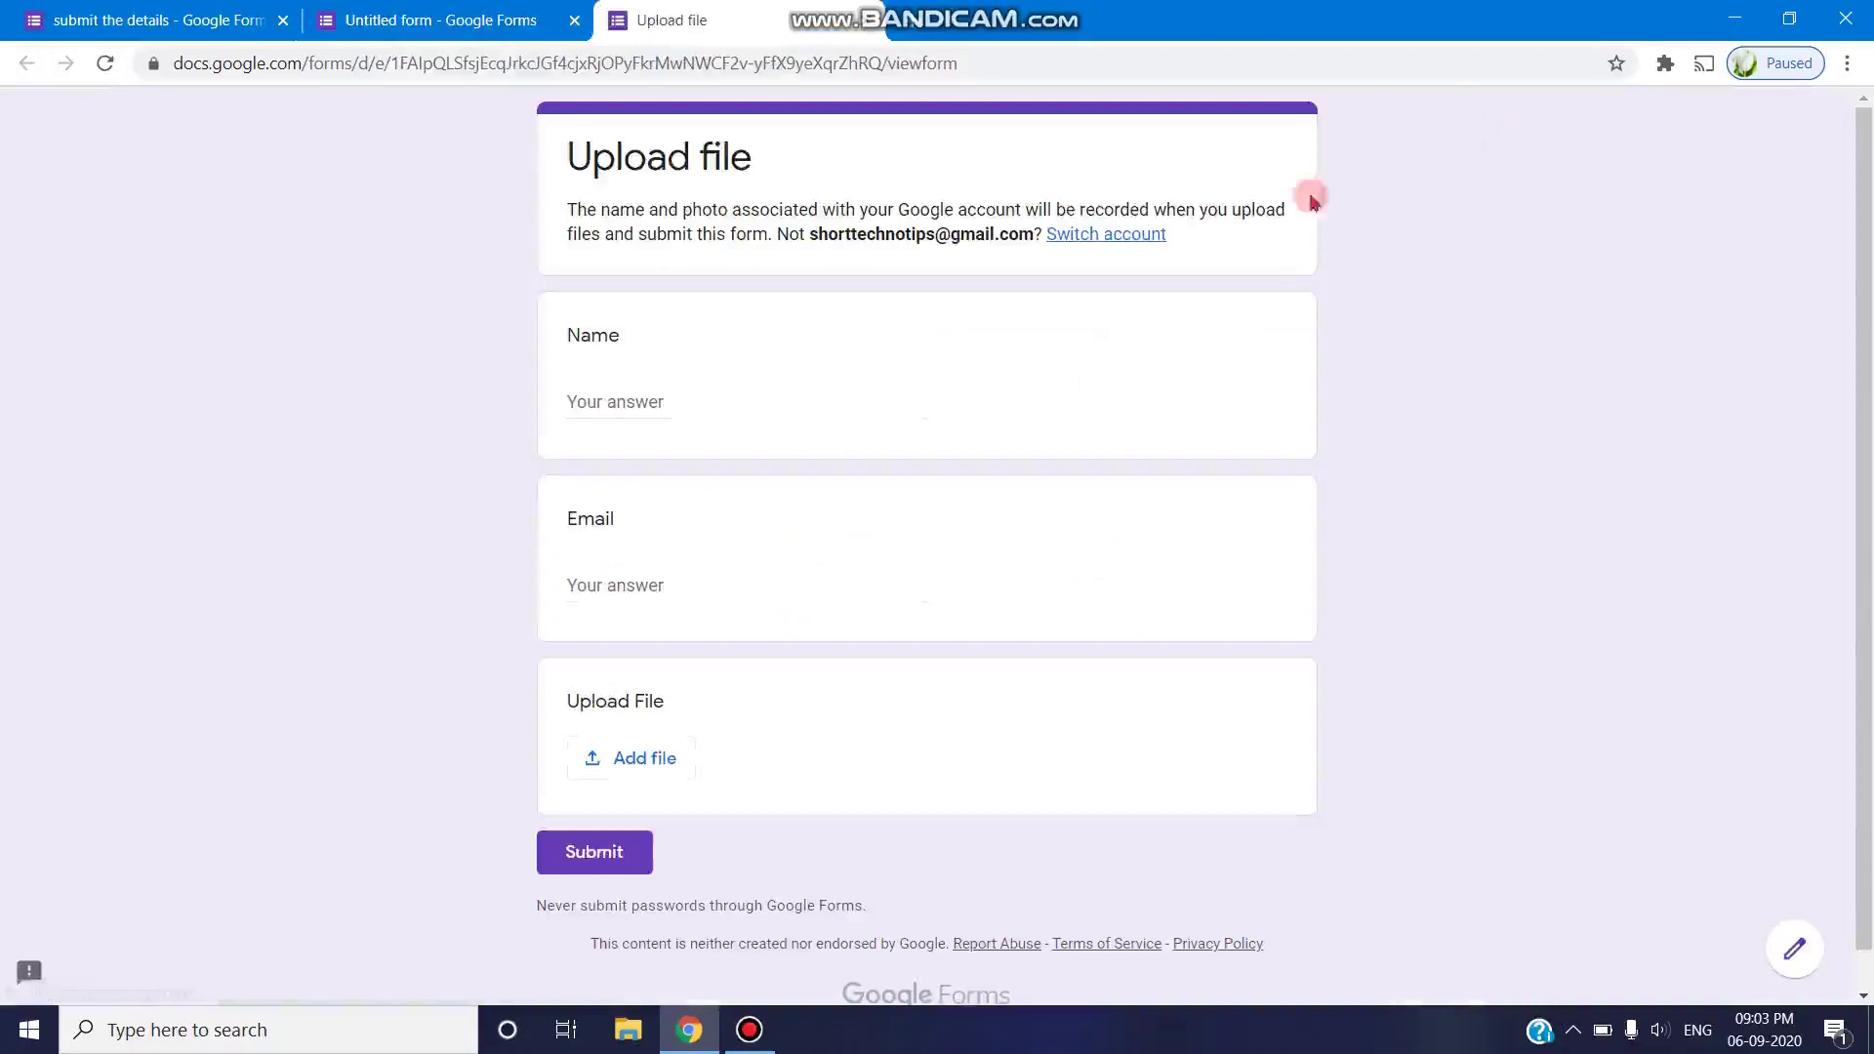
- Enter a test respondent's first name in the Name field
click(672, 406)
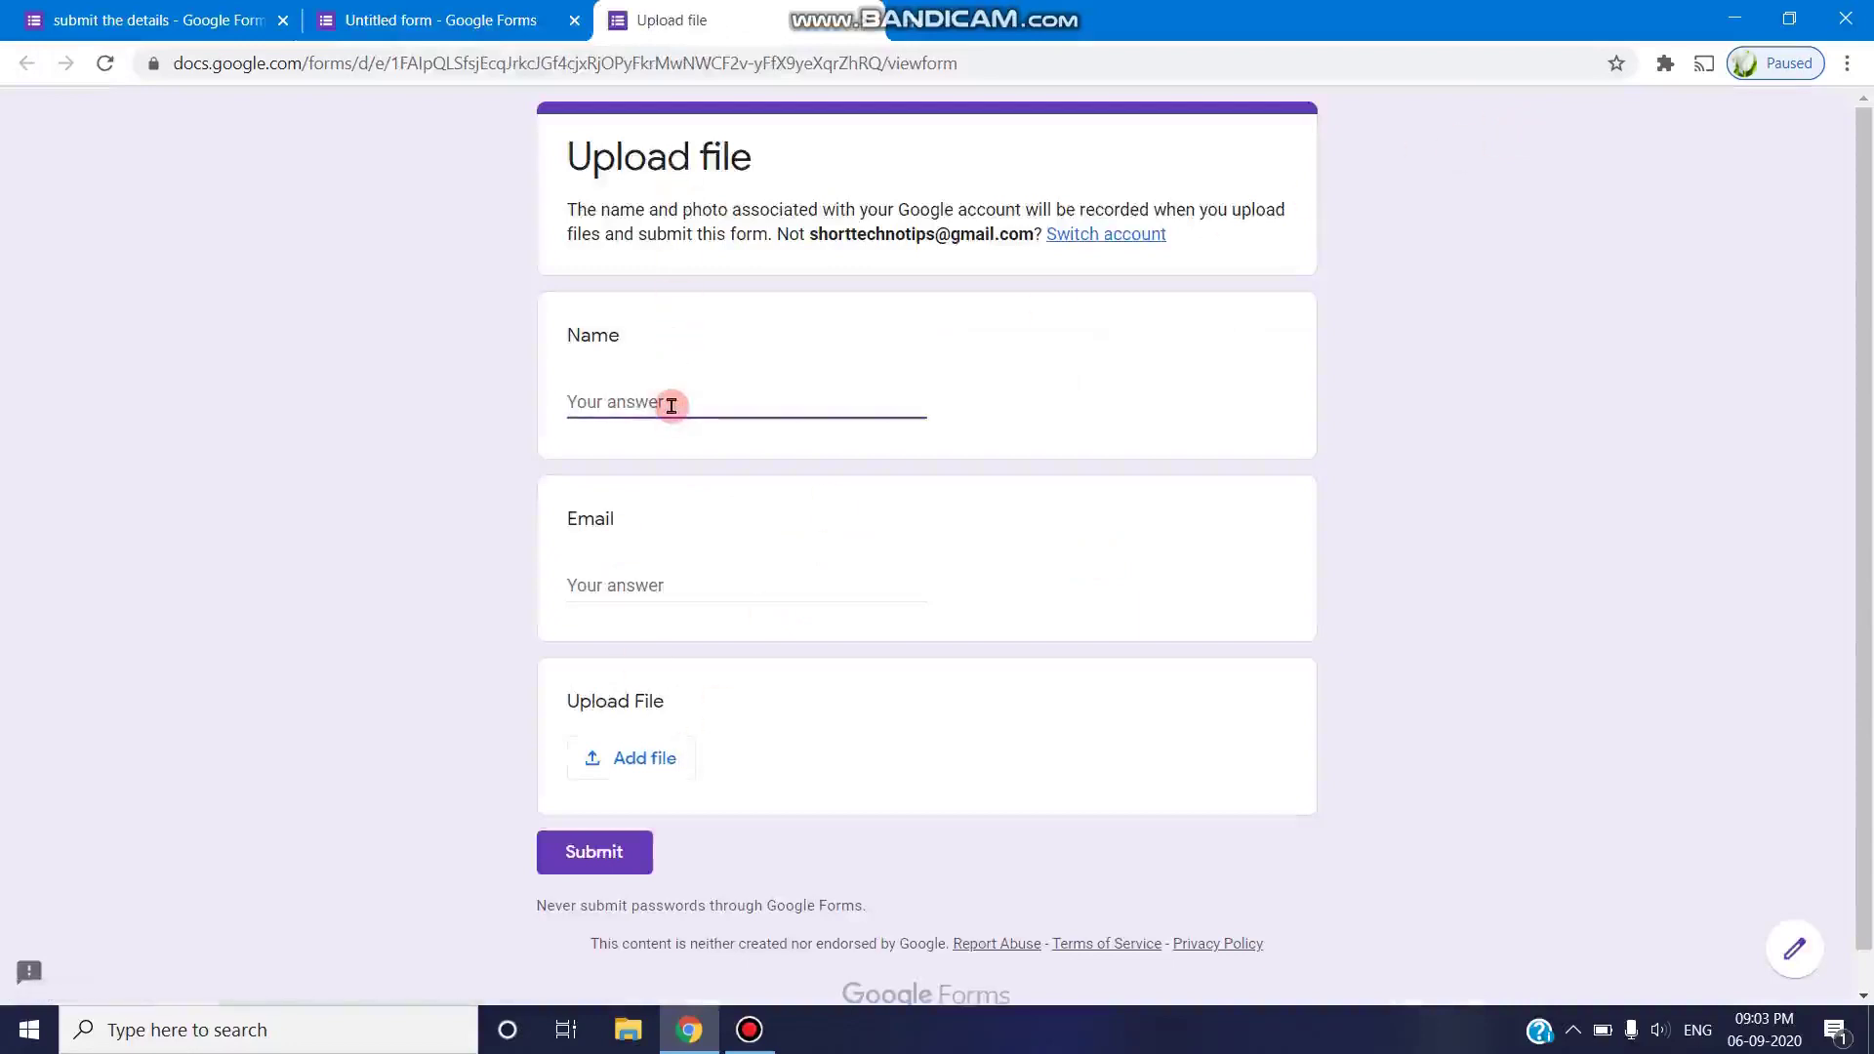
click(660, 589)
click(657, 394)
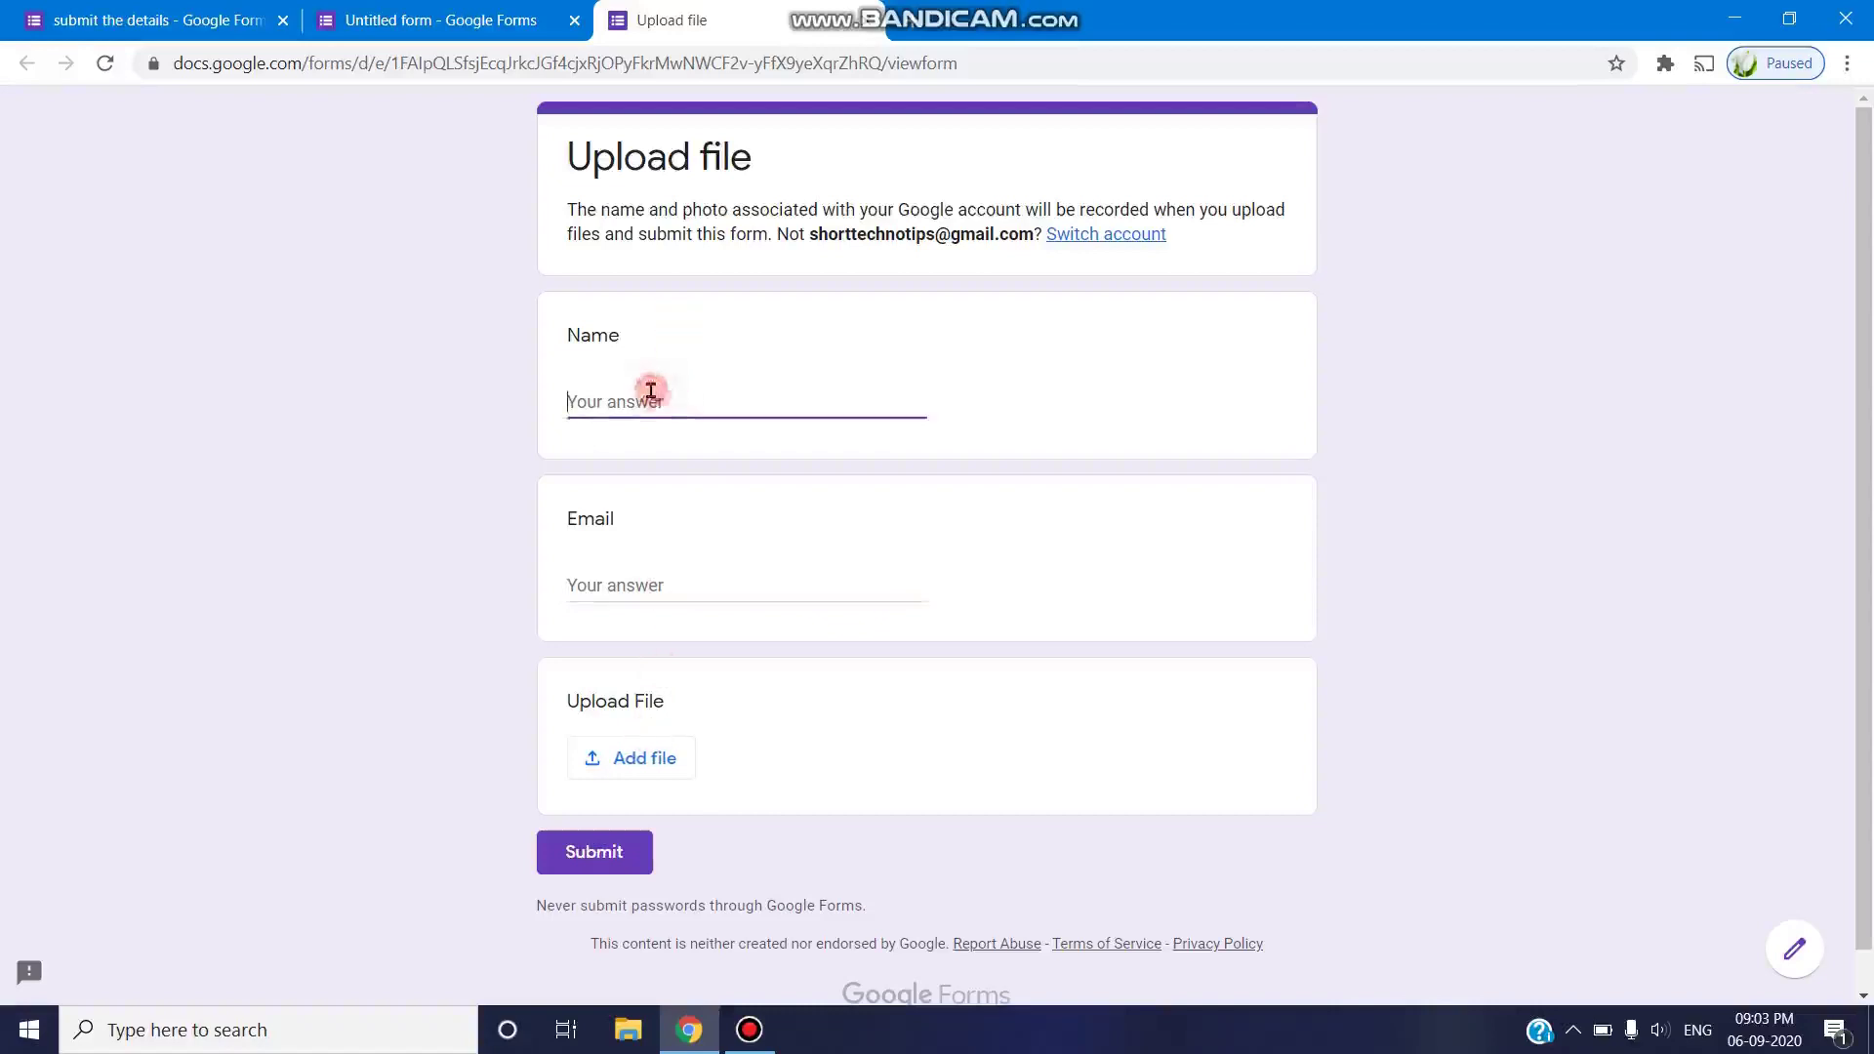
text(Sara)
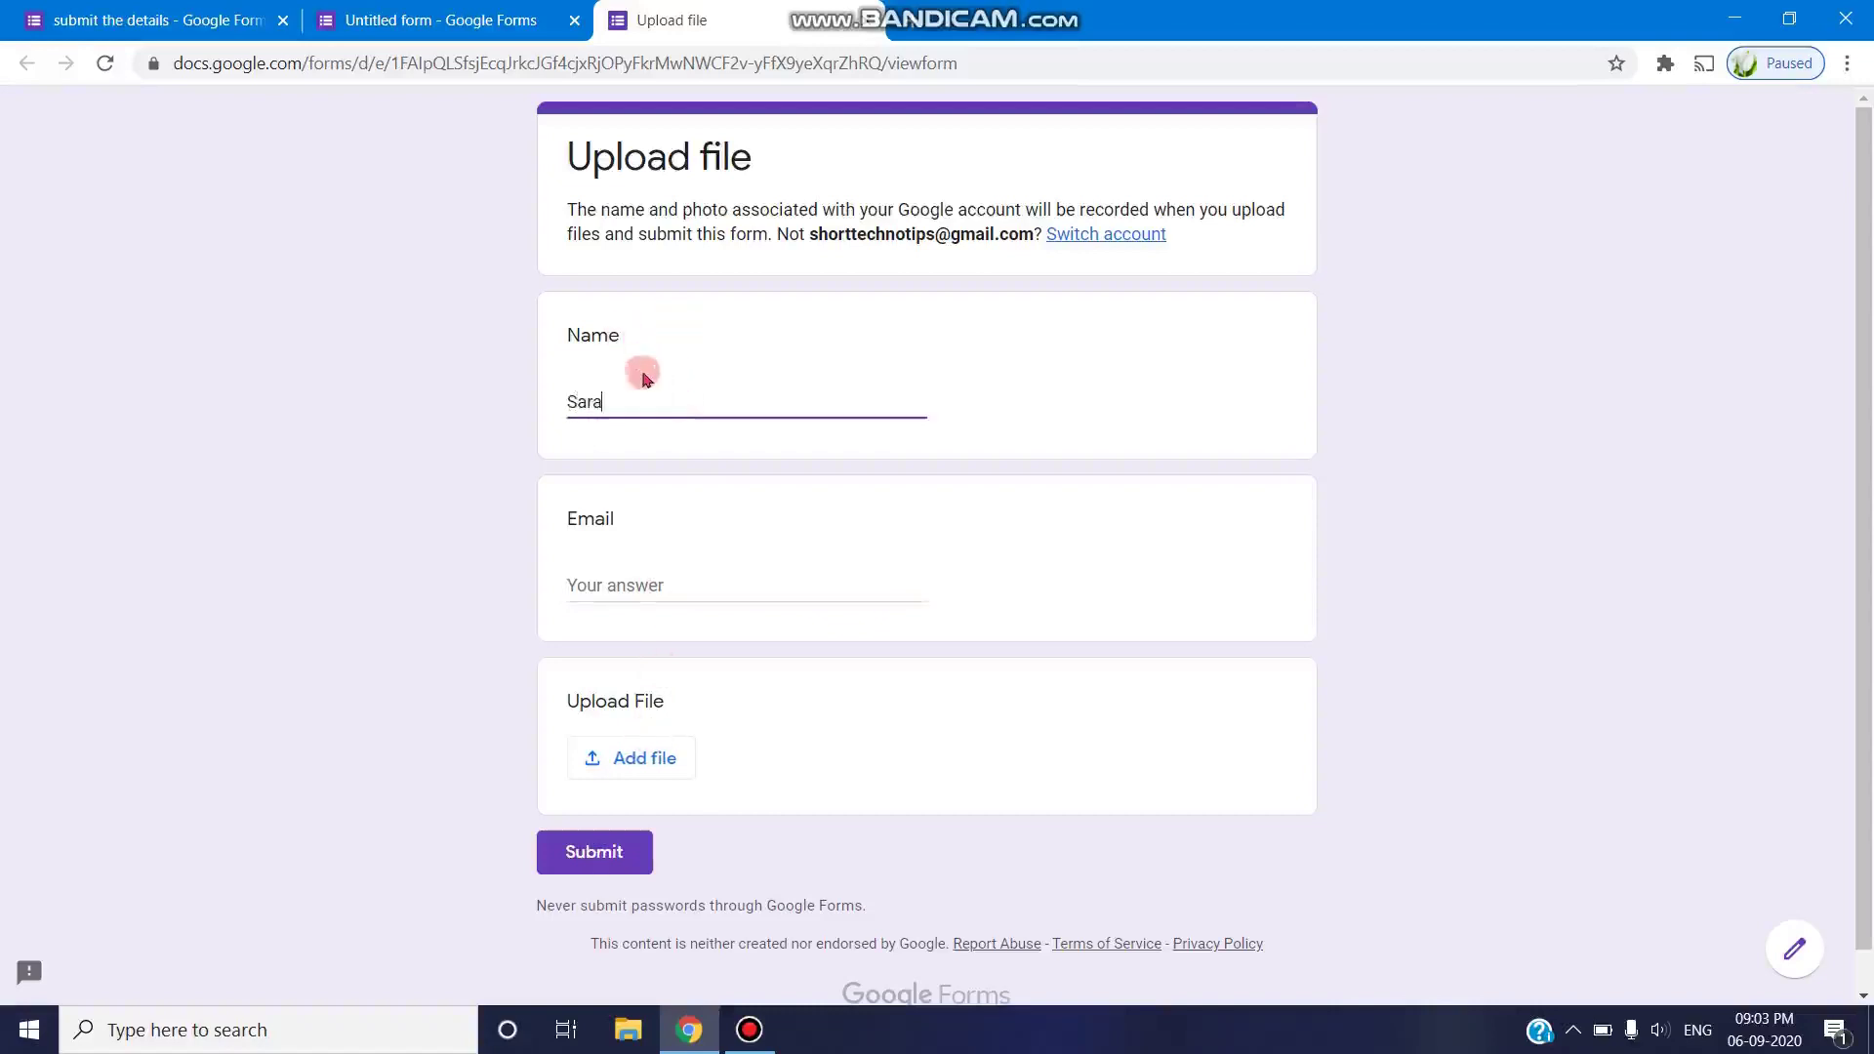
- Enter a test e-mail address in the Email field
click(633, 596)
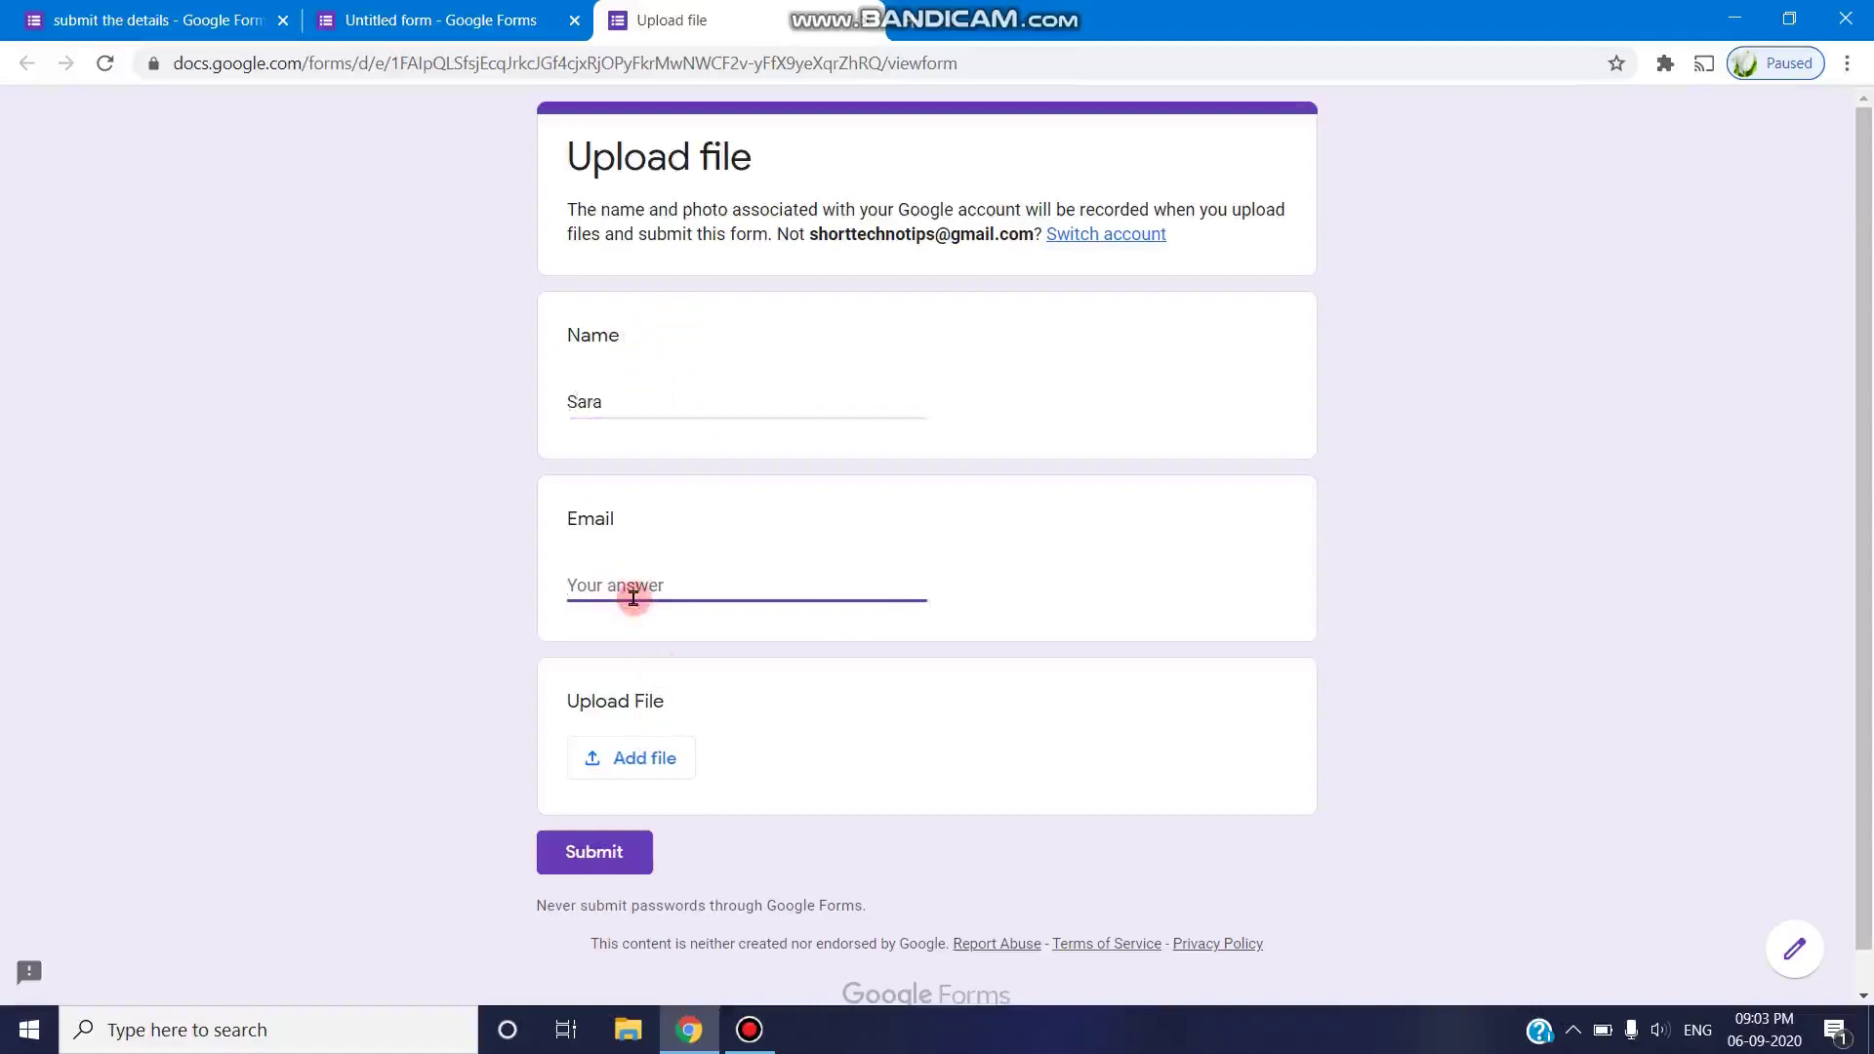
text(d)
key(BackSpace)
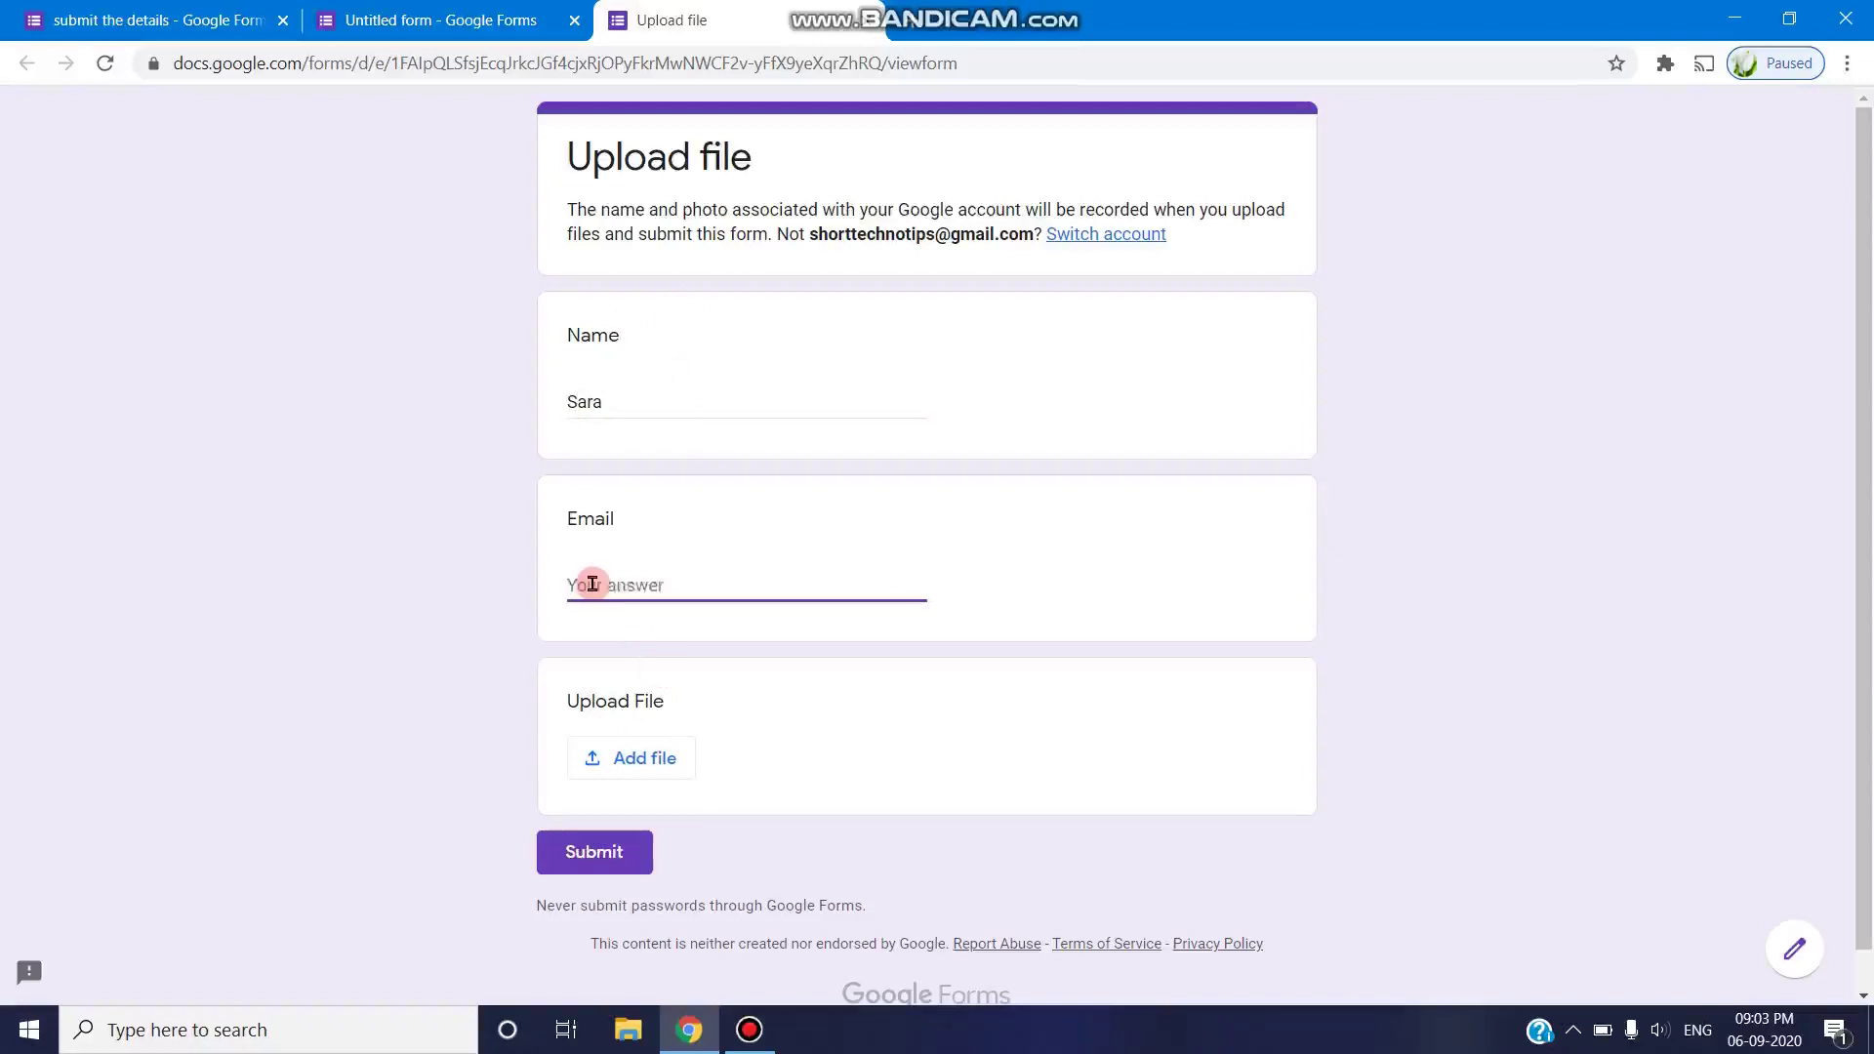
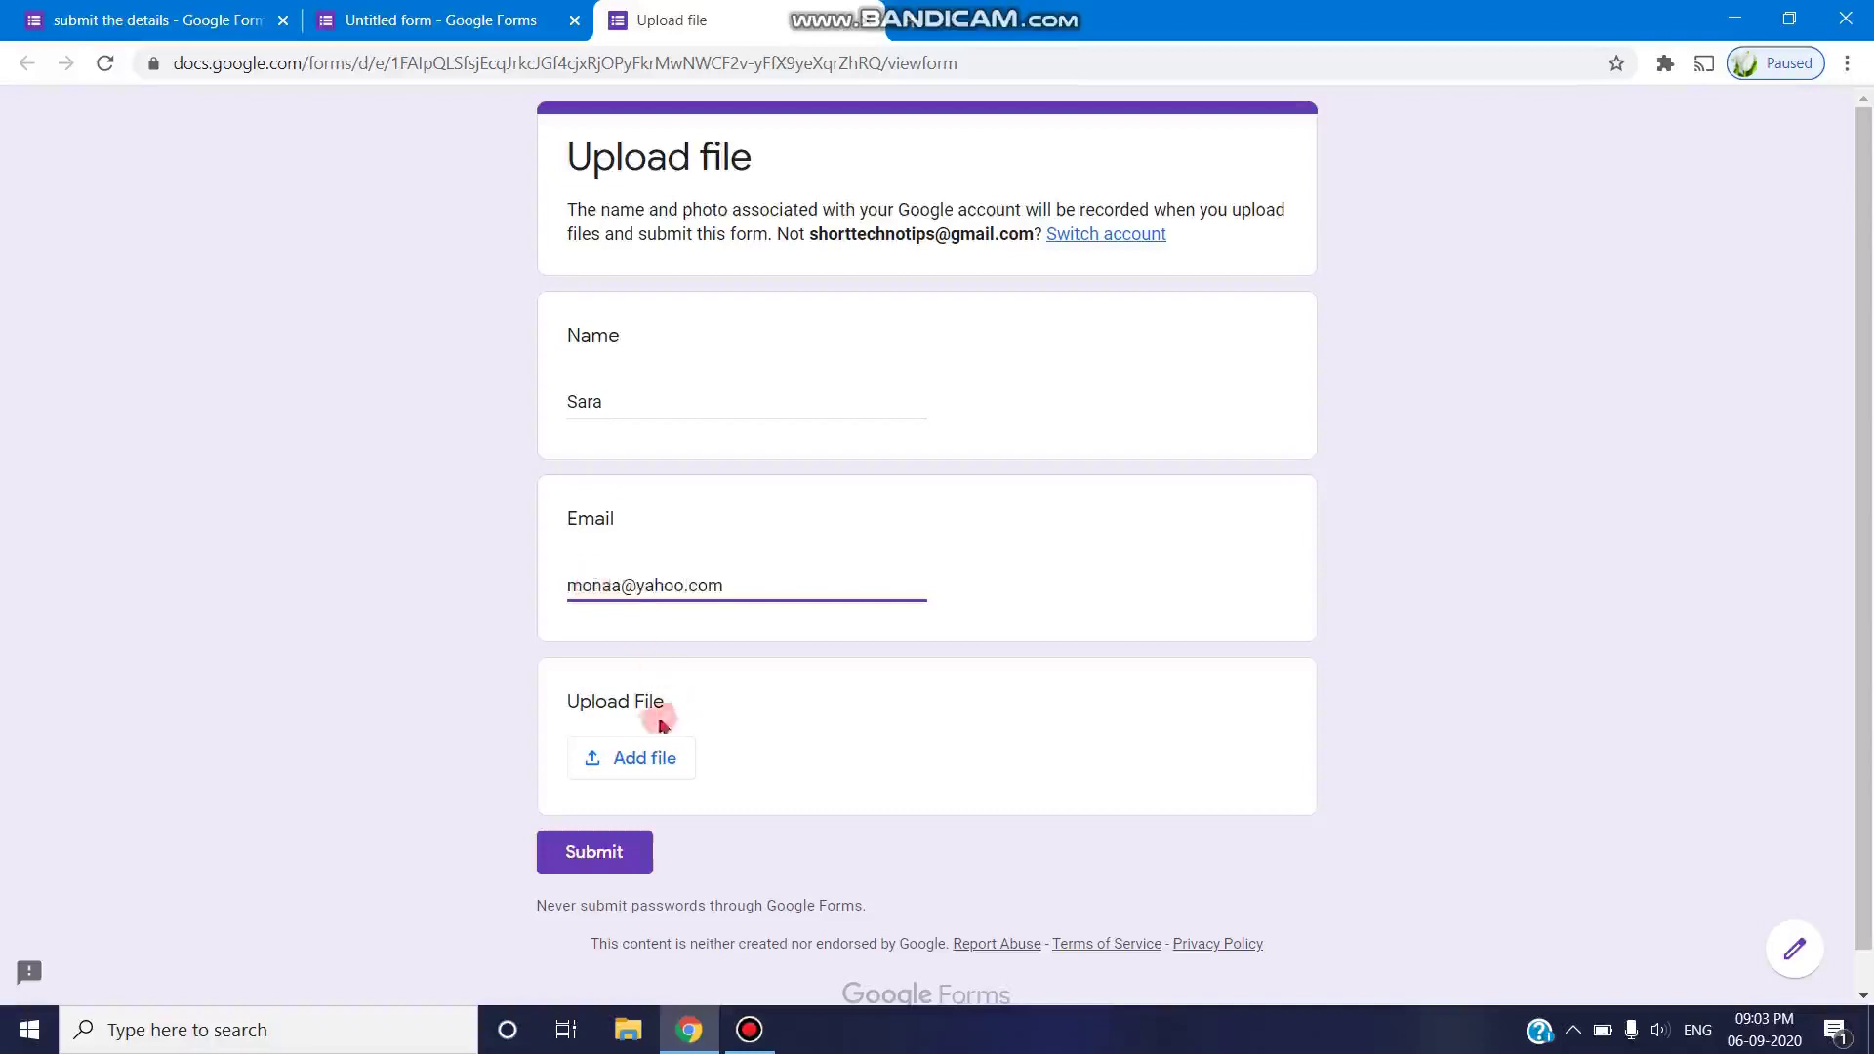
click(598, 758)
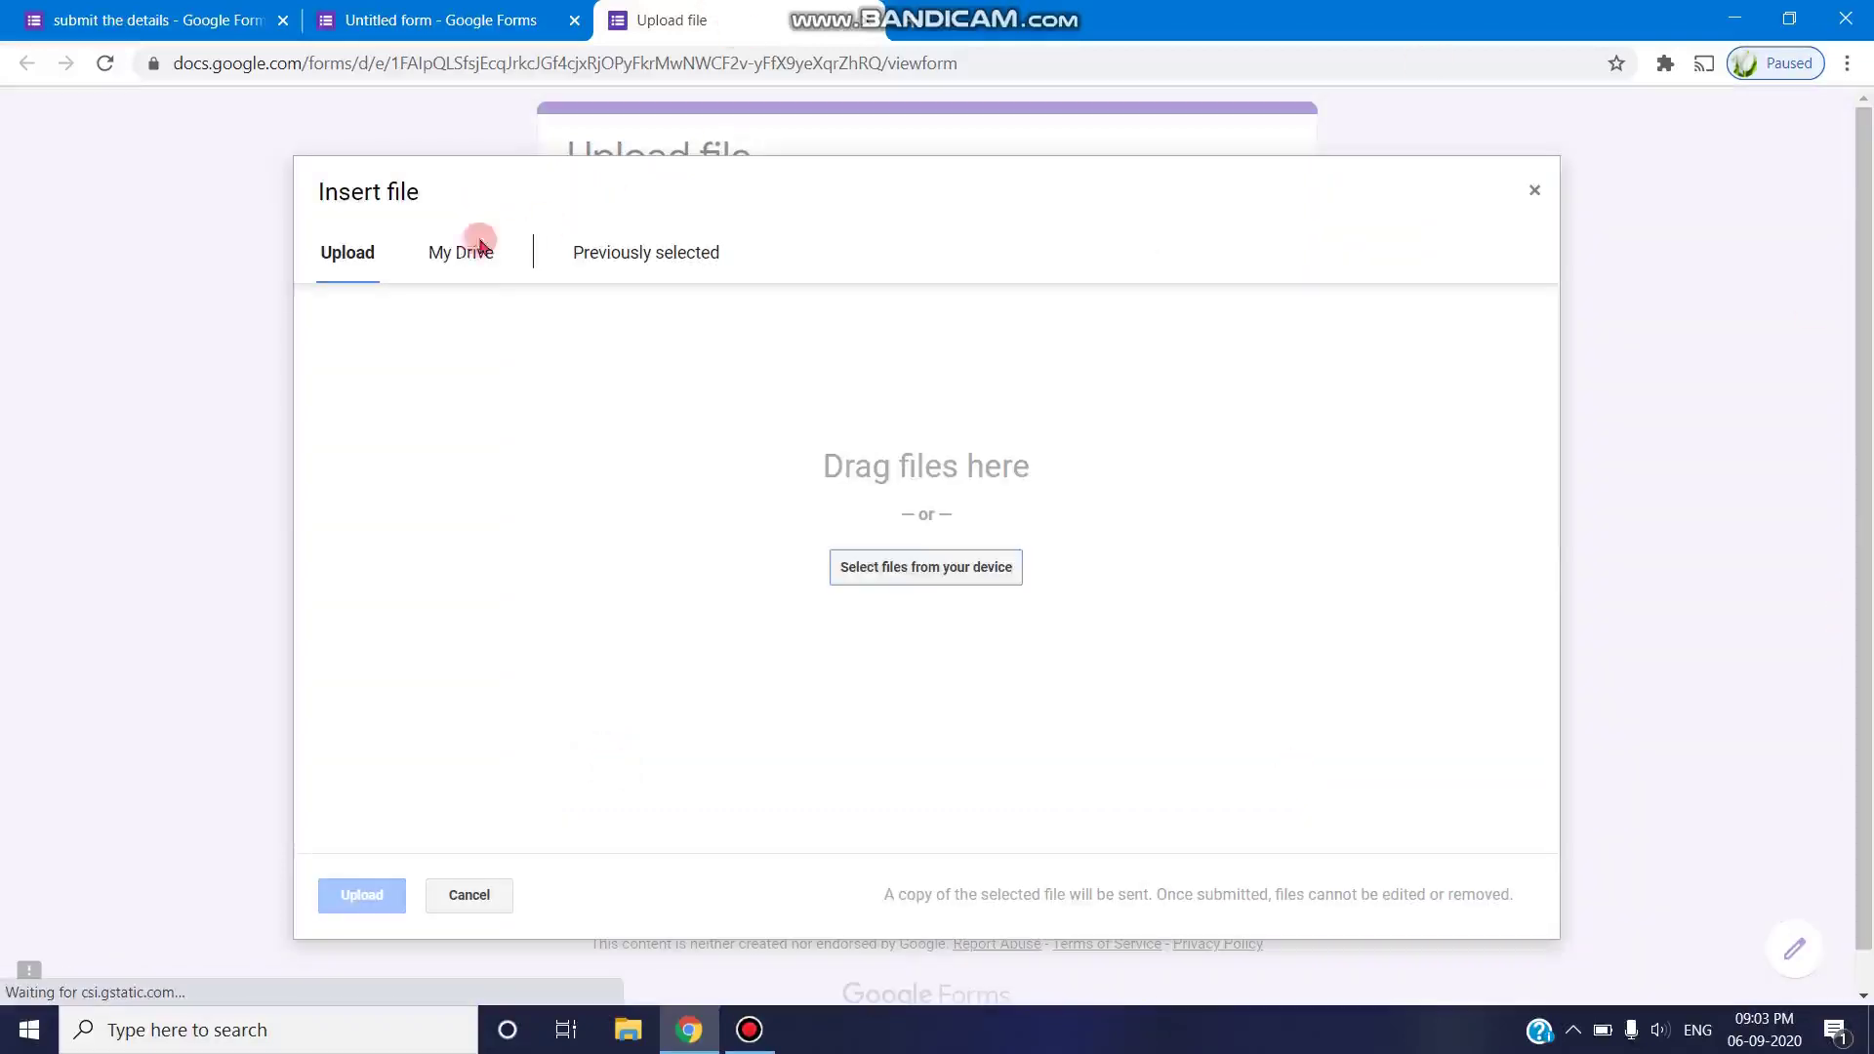
- Attach the first Document from My Drive and submit the test response
click(457, 256)
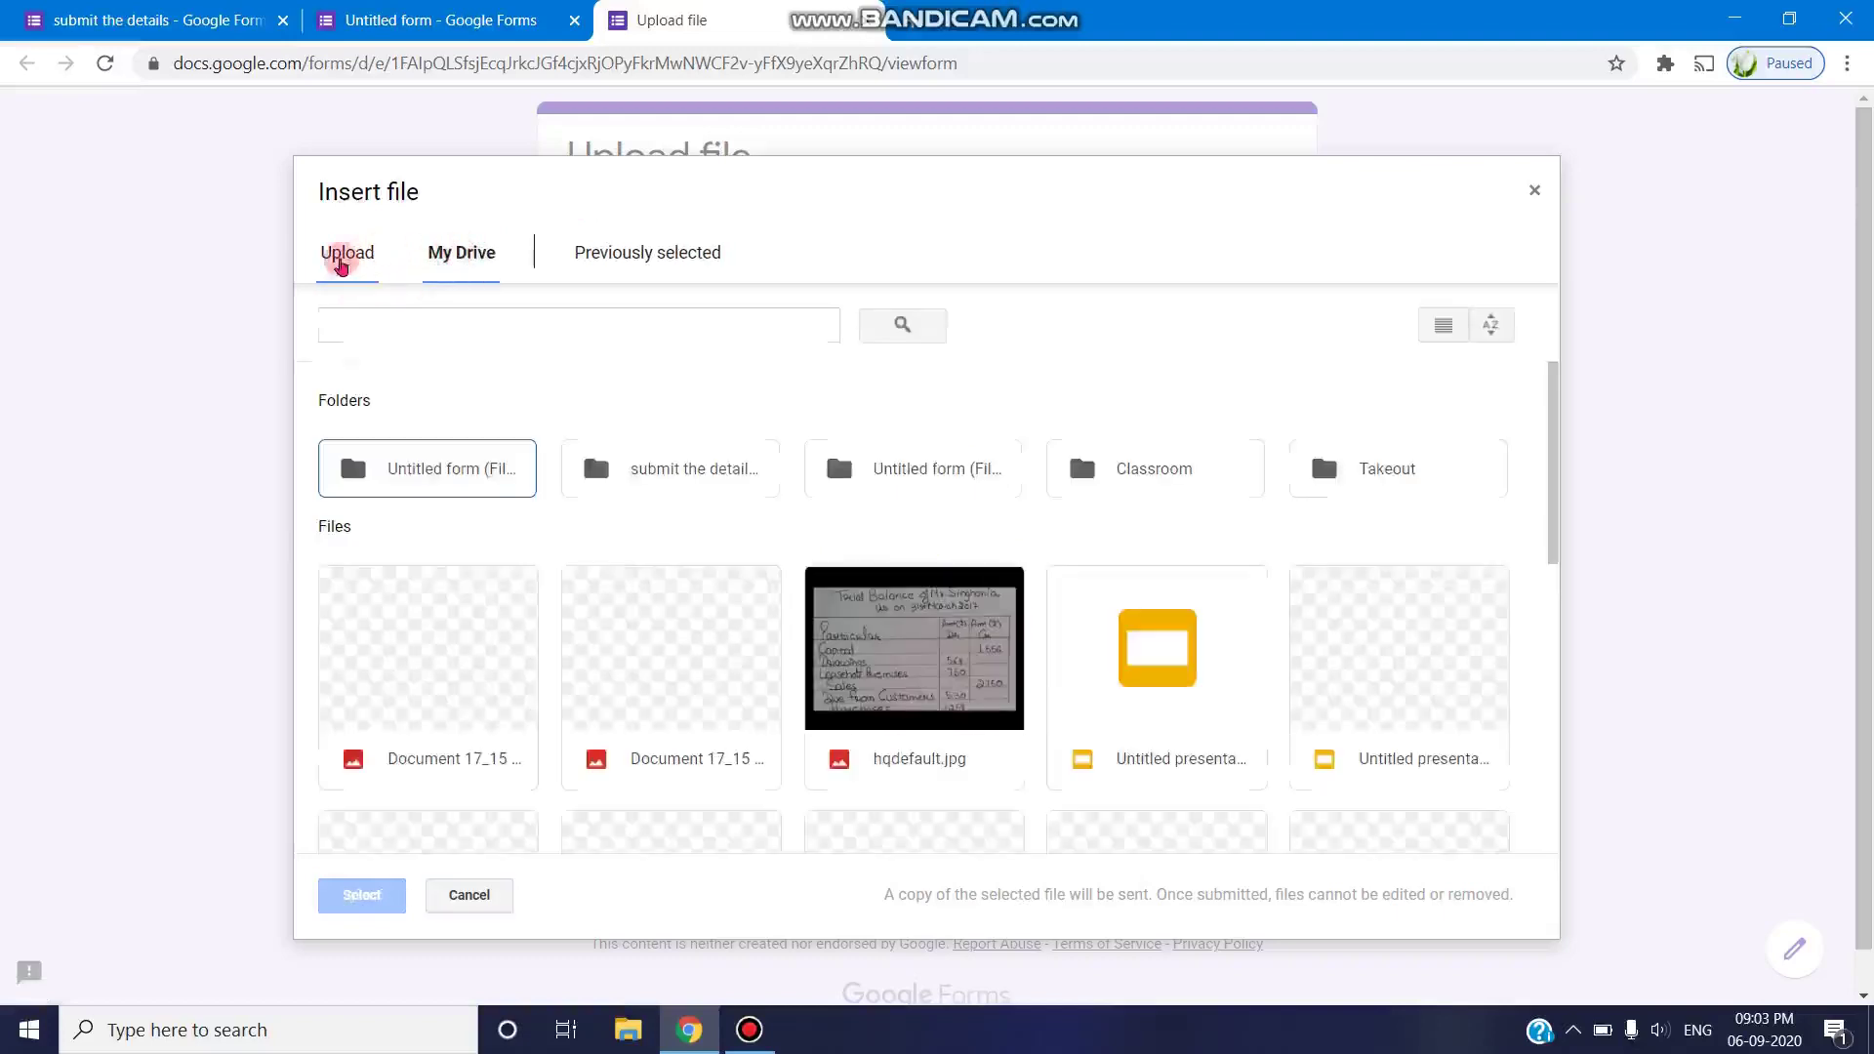
click(491, 620)
double_click(491, 620)
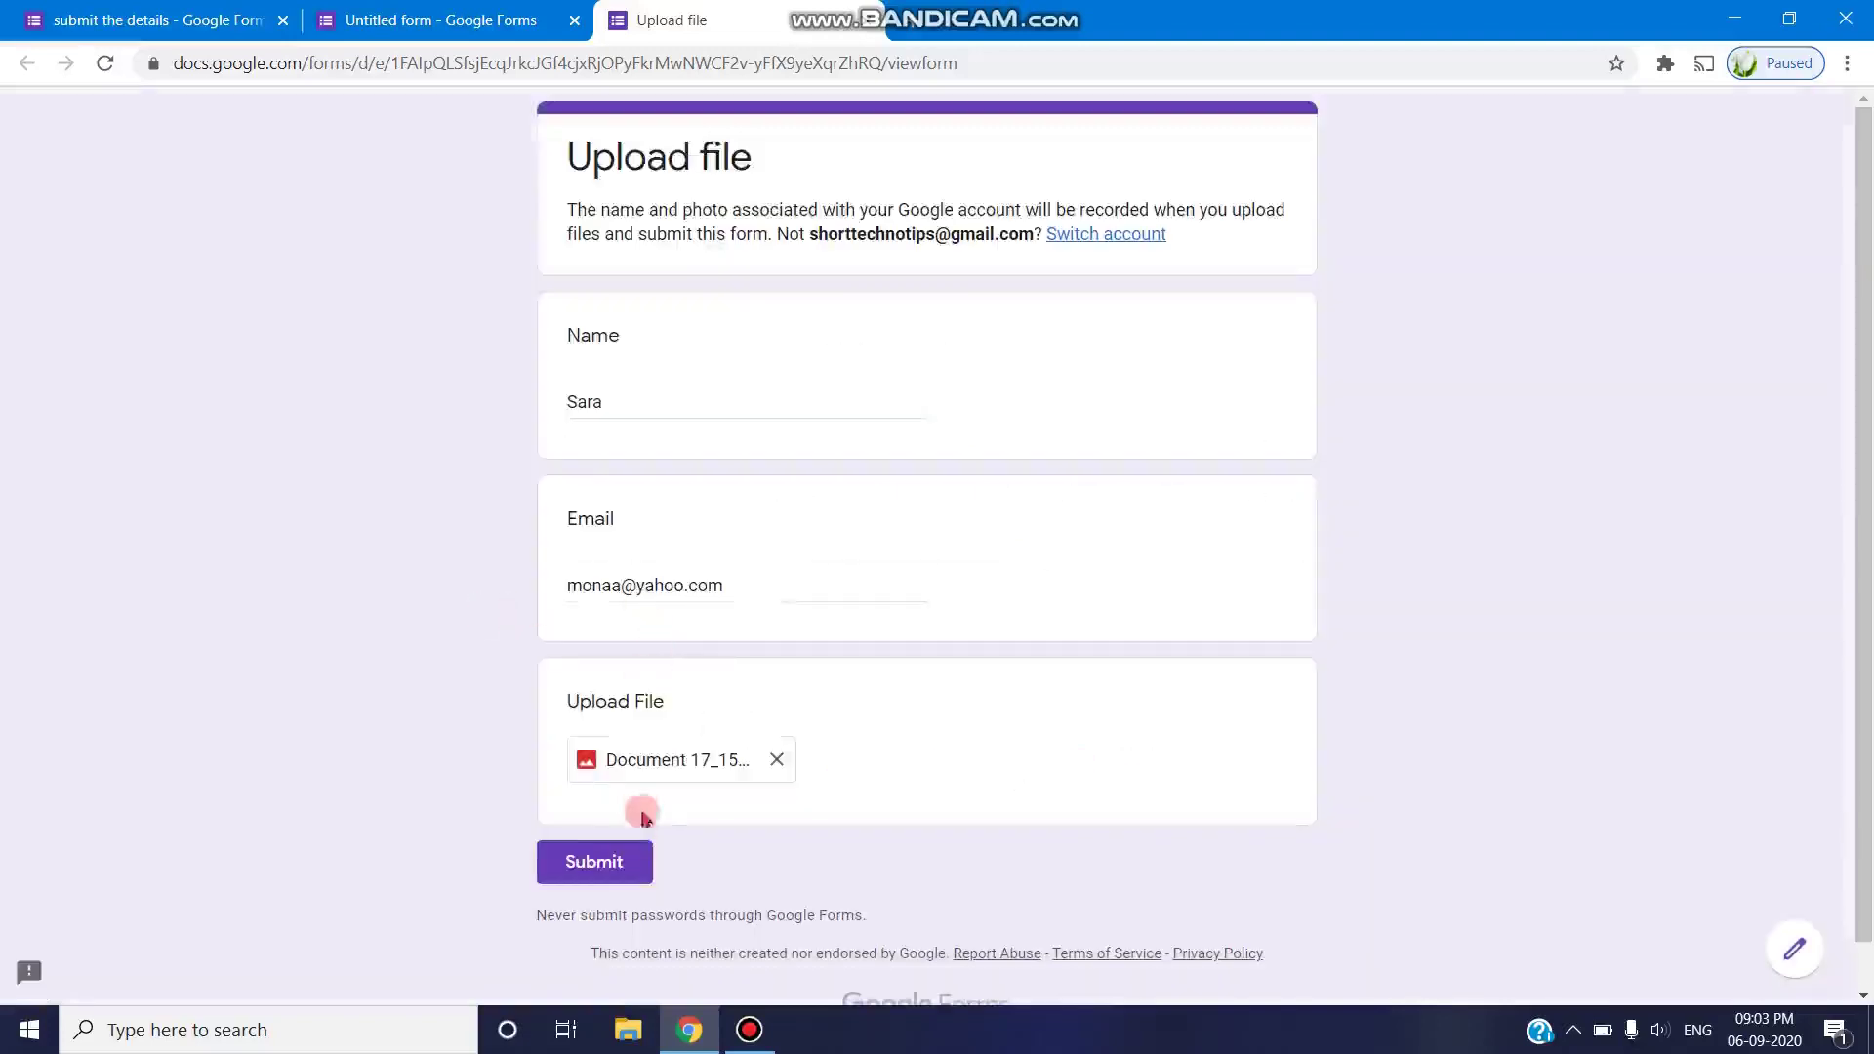
click(615, 870)
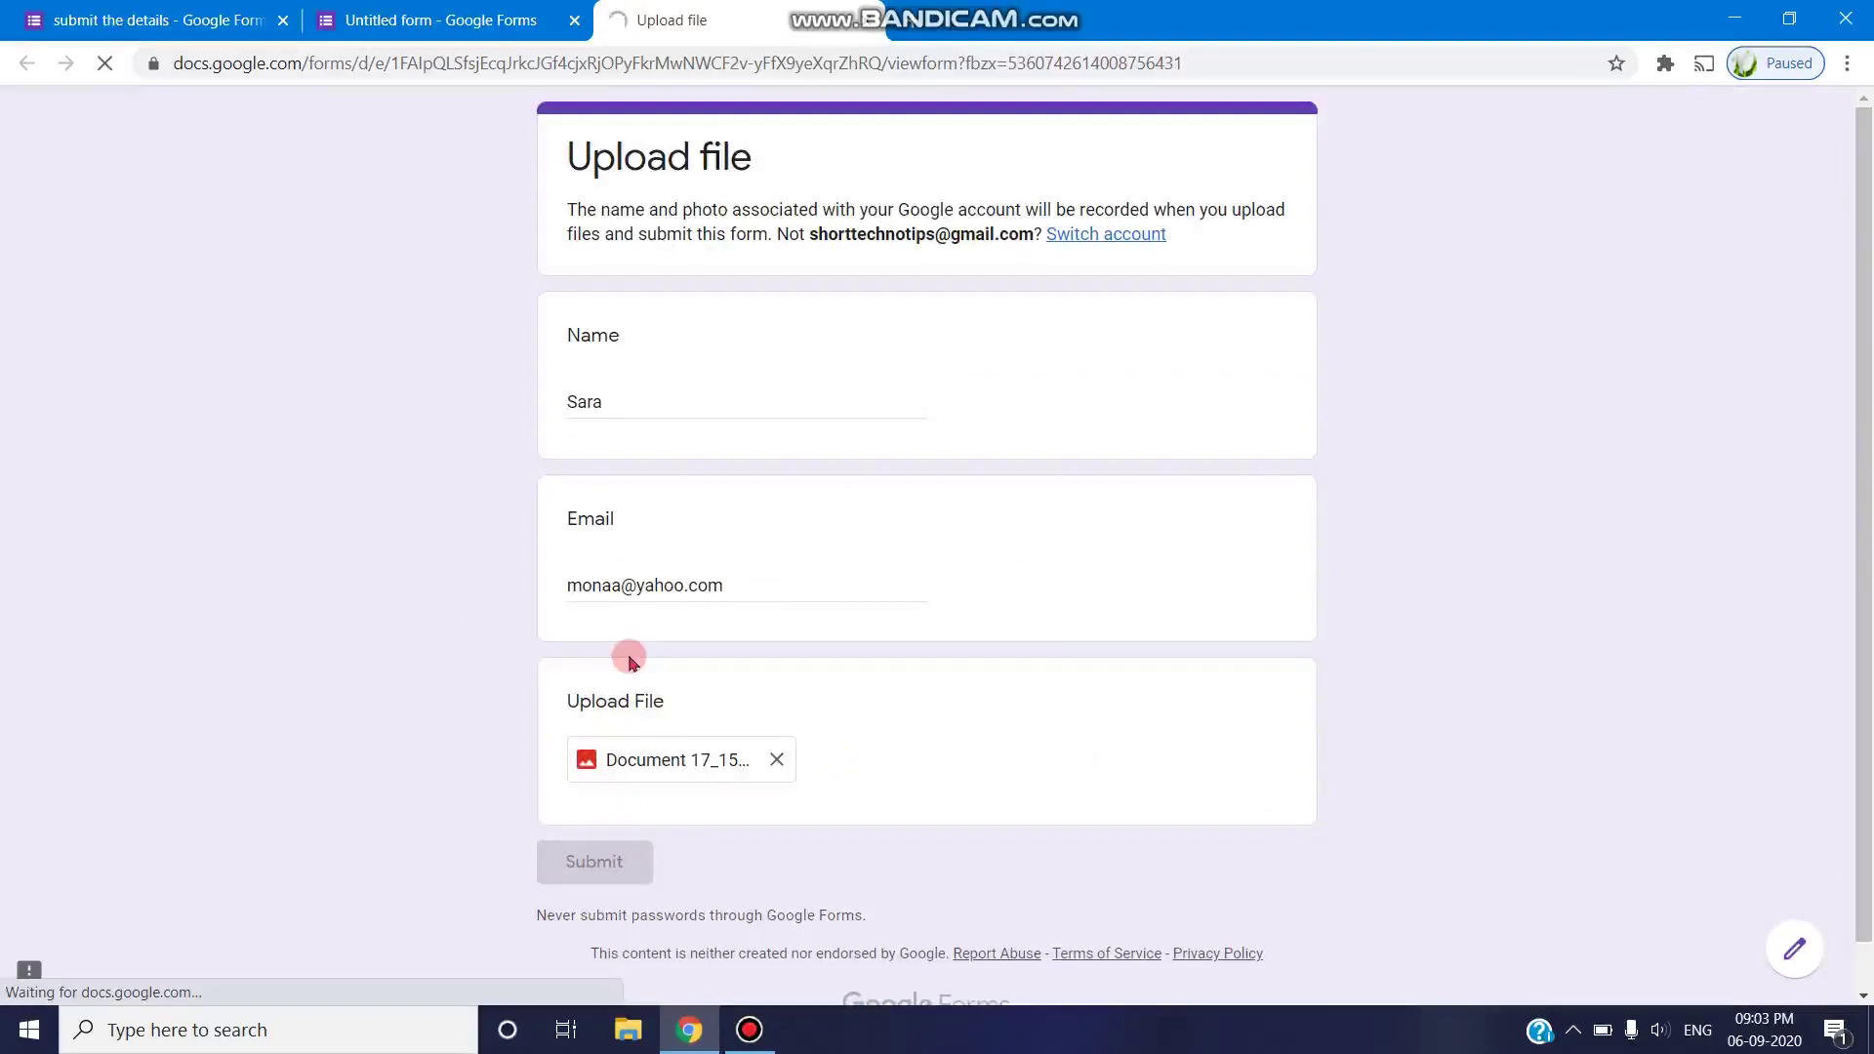
click(461, 21)
- Link the form's responses to a newly created Google Sheets spreadsheet
click(1033, 194)
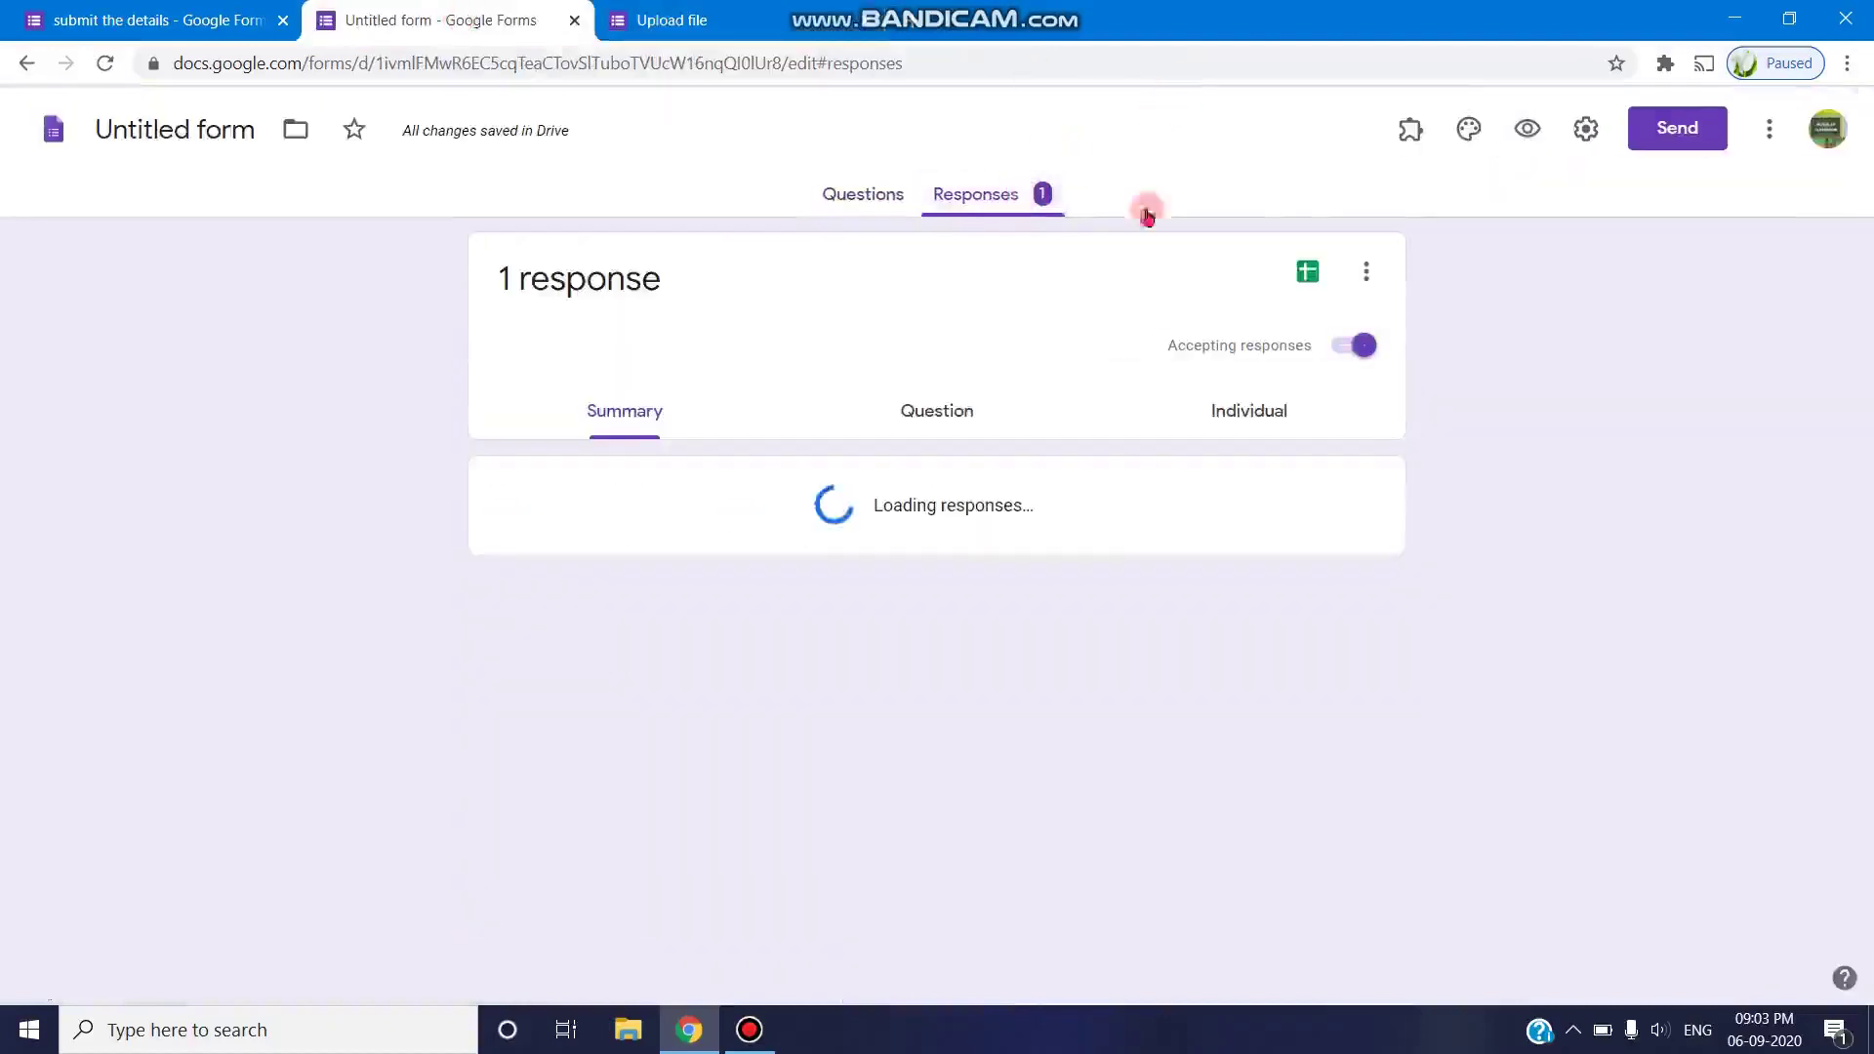
click(1308, 272)
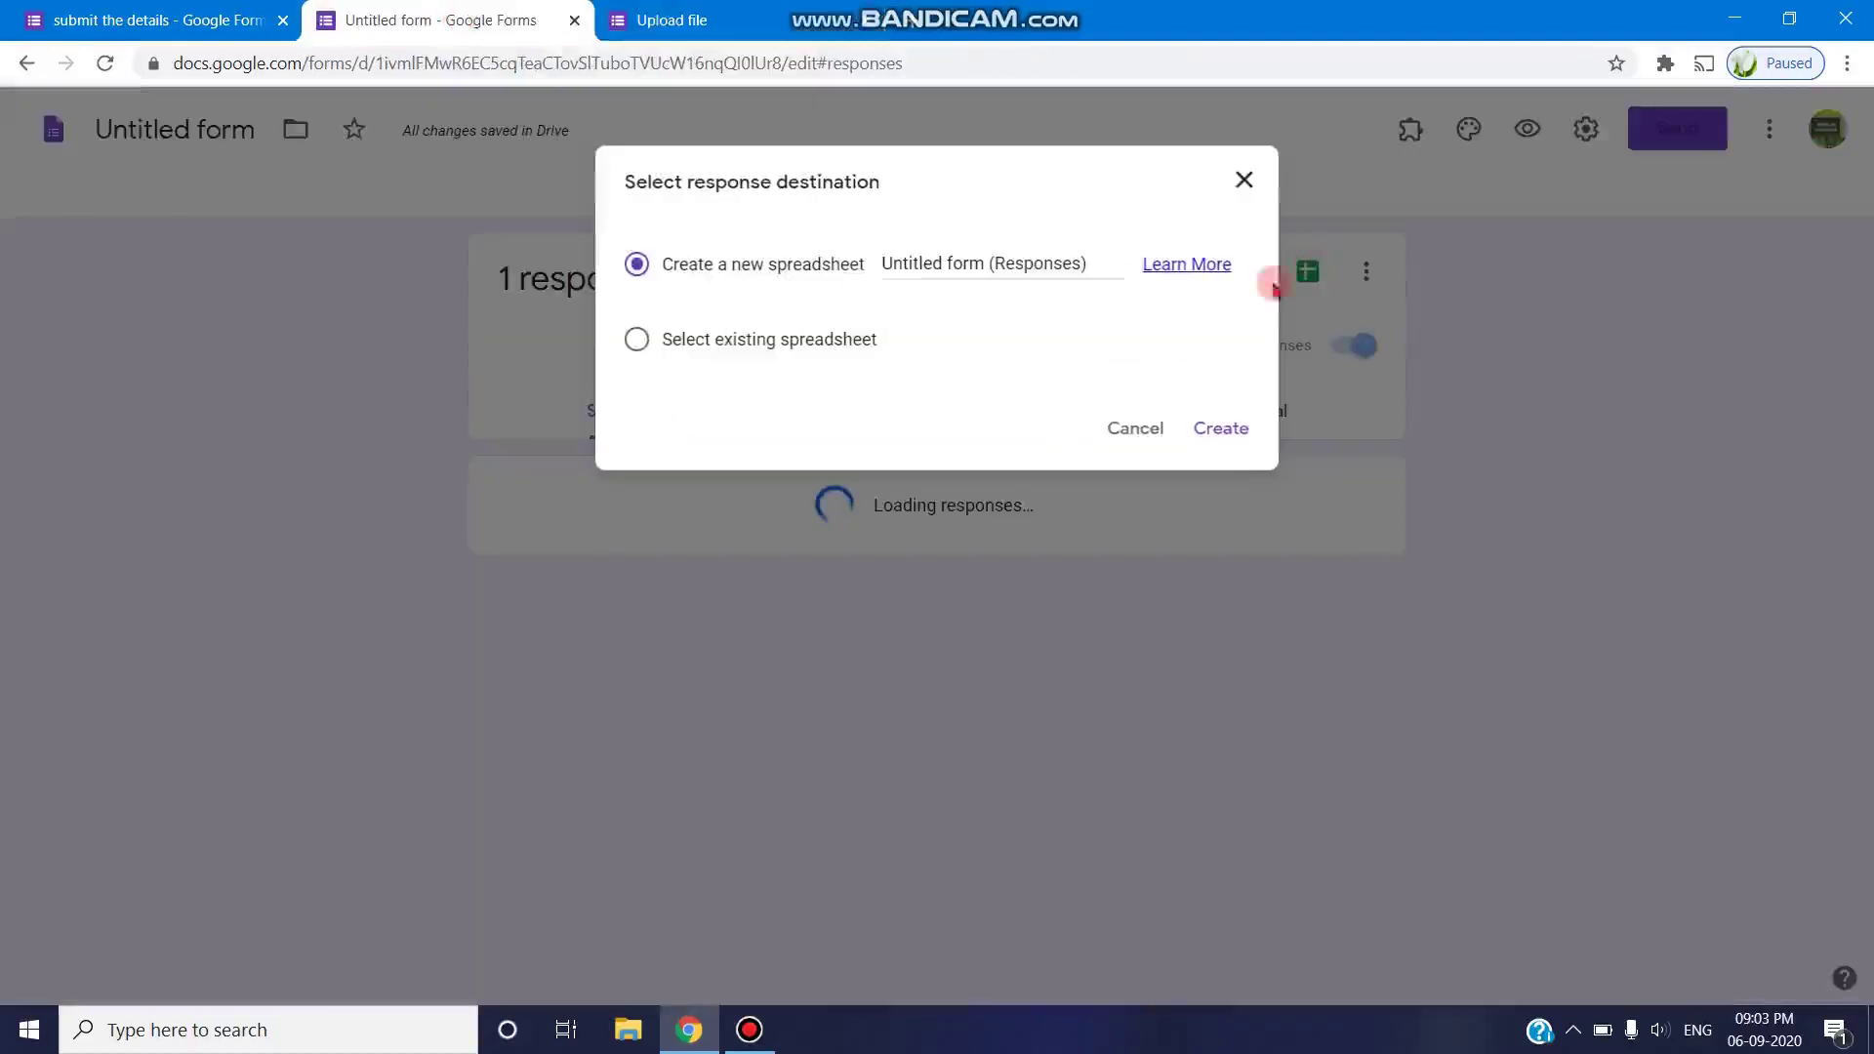
click(1224, 430)
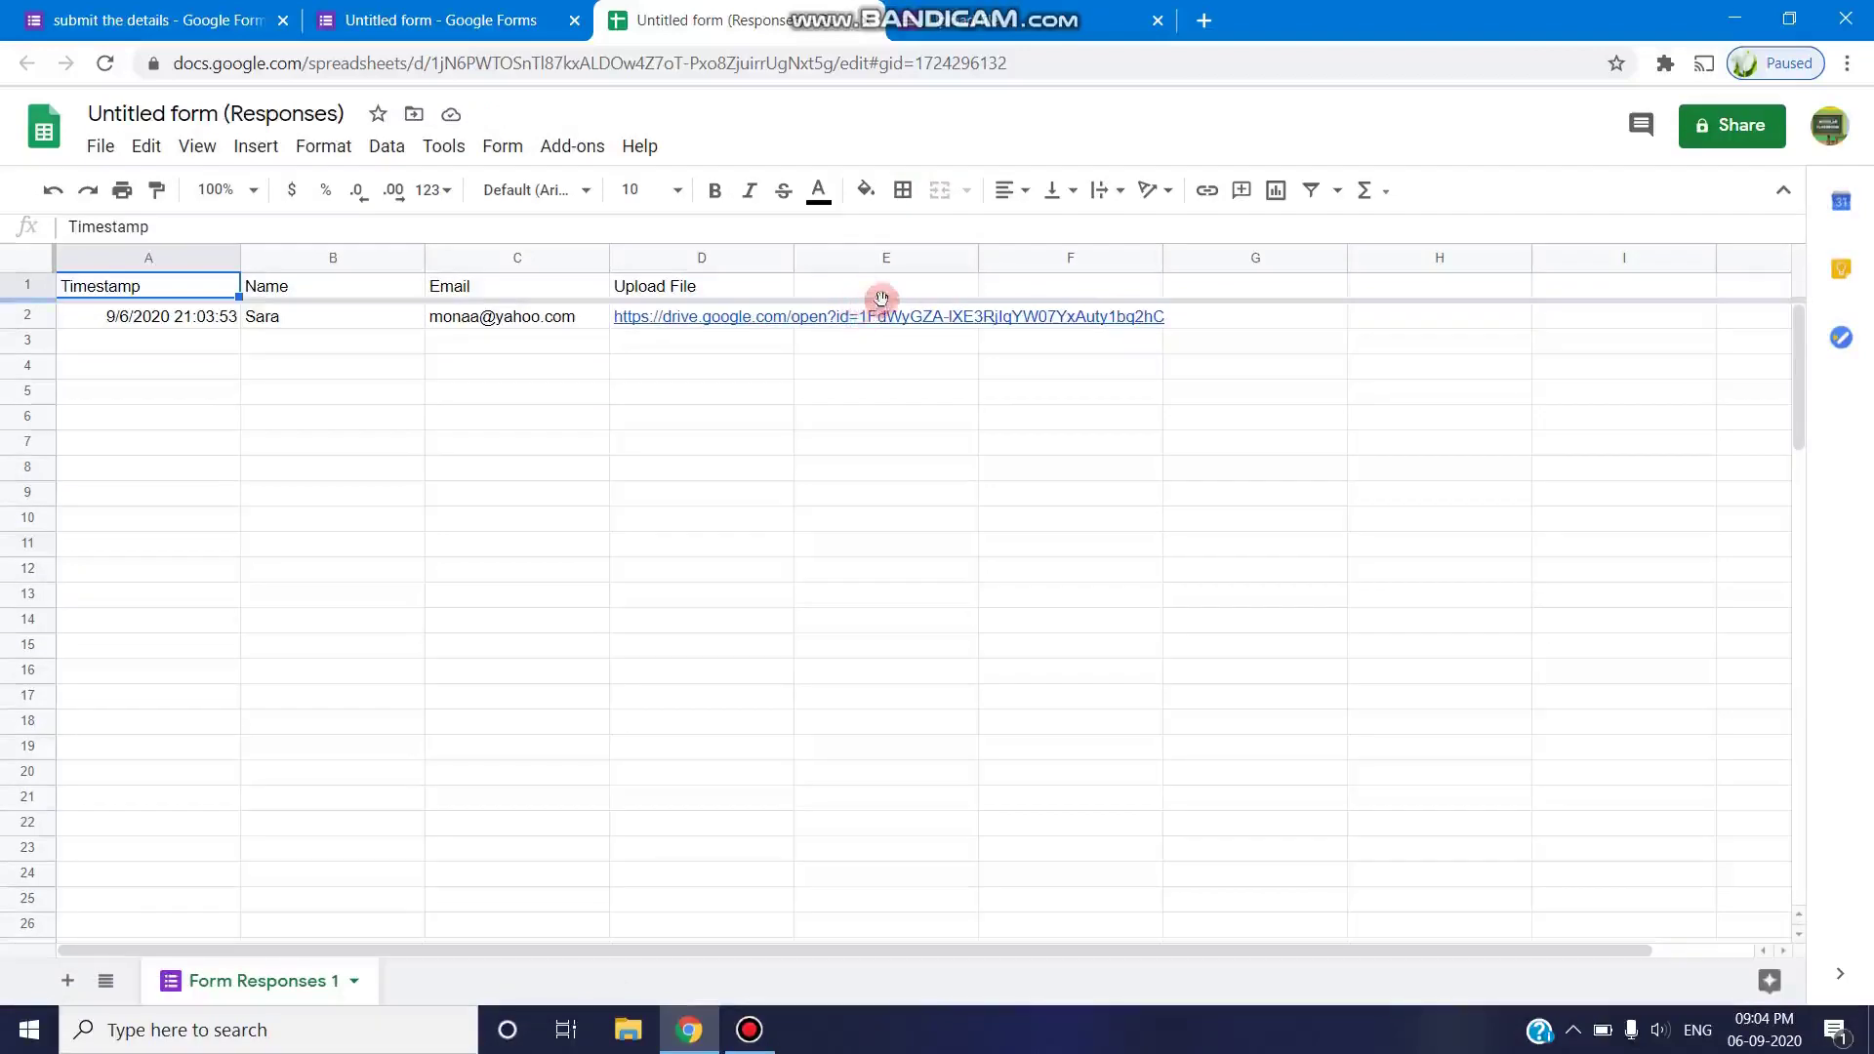
click(881, 298)
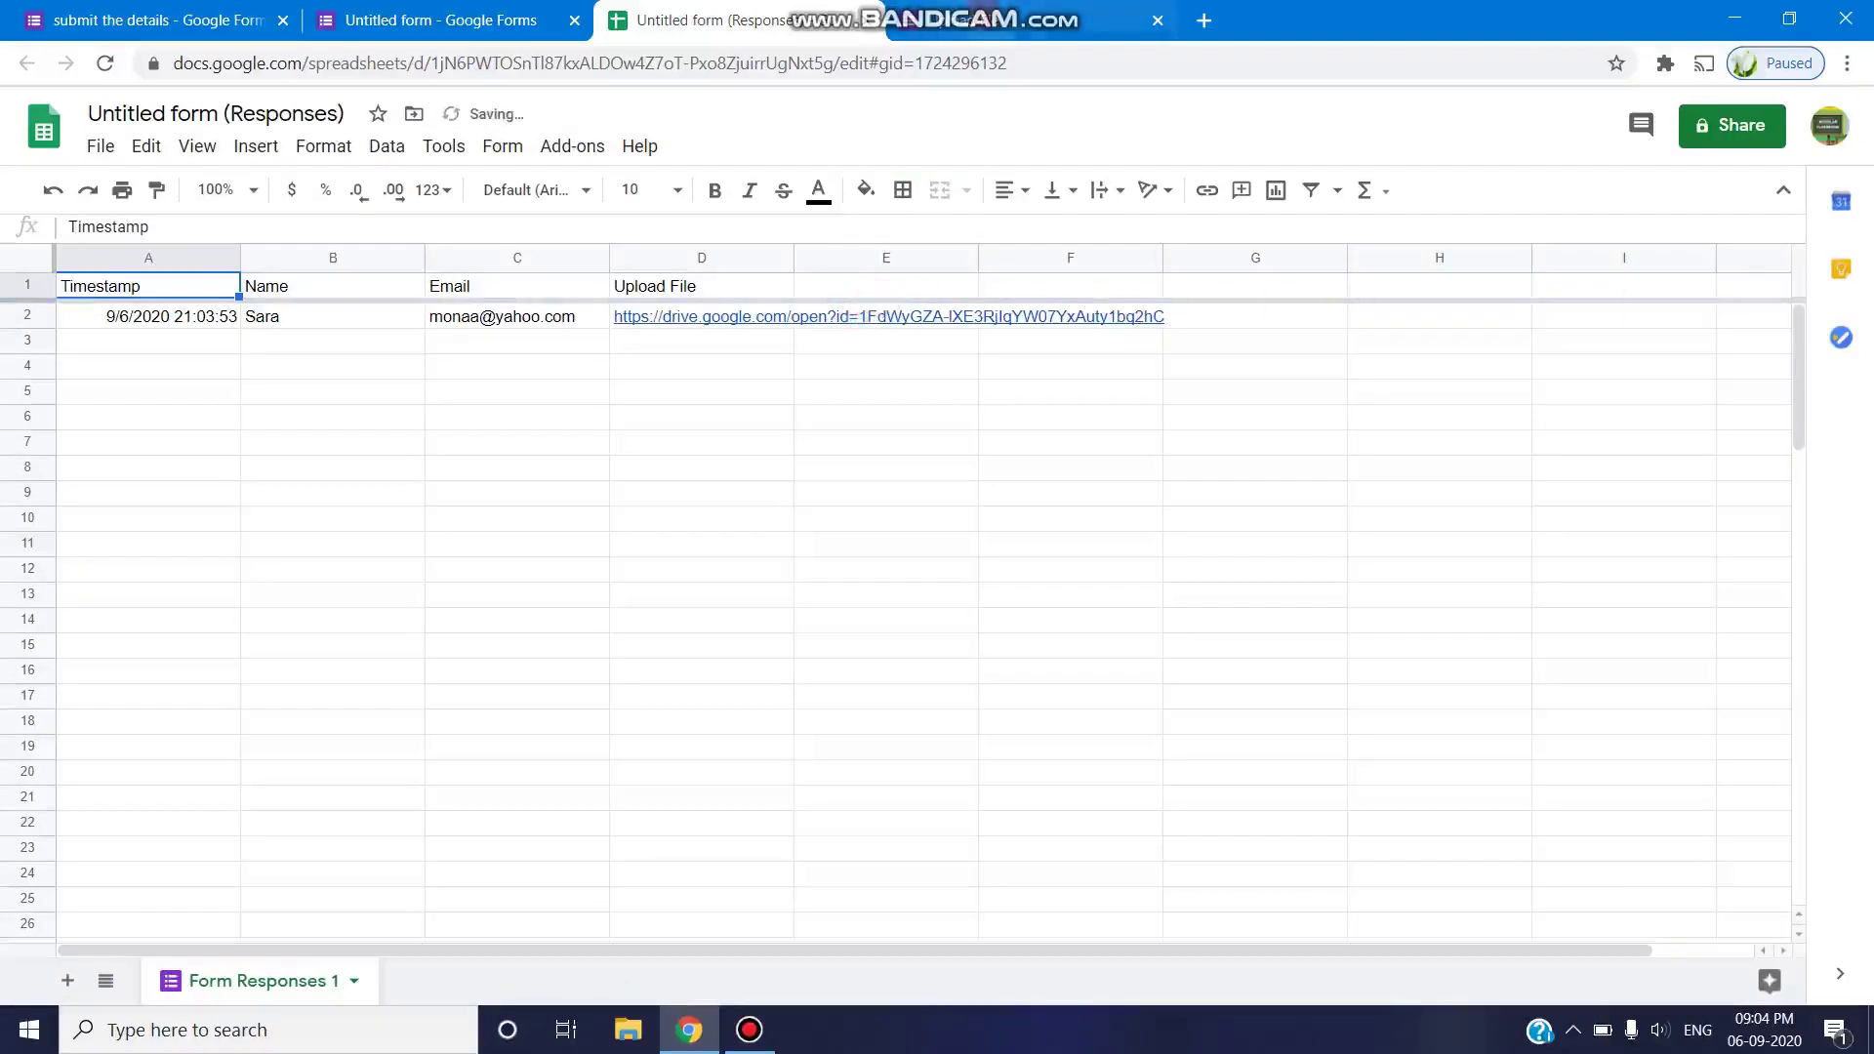
click(689, 1032)
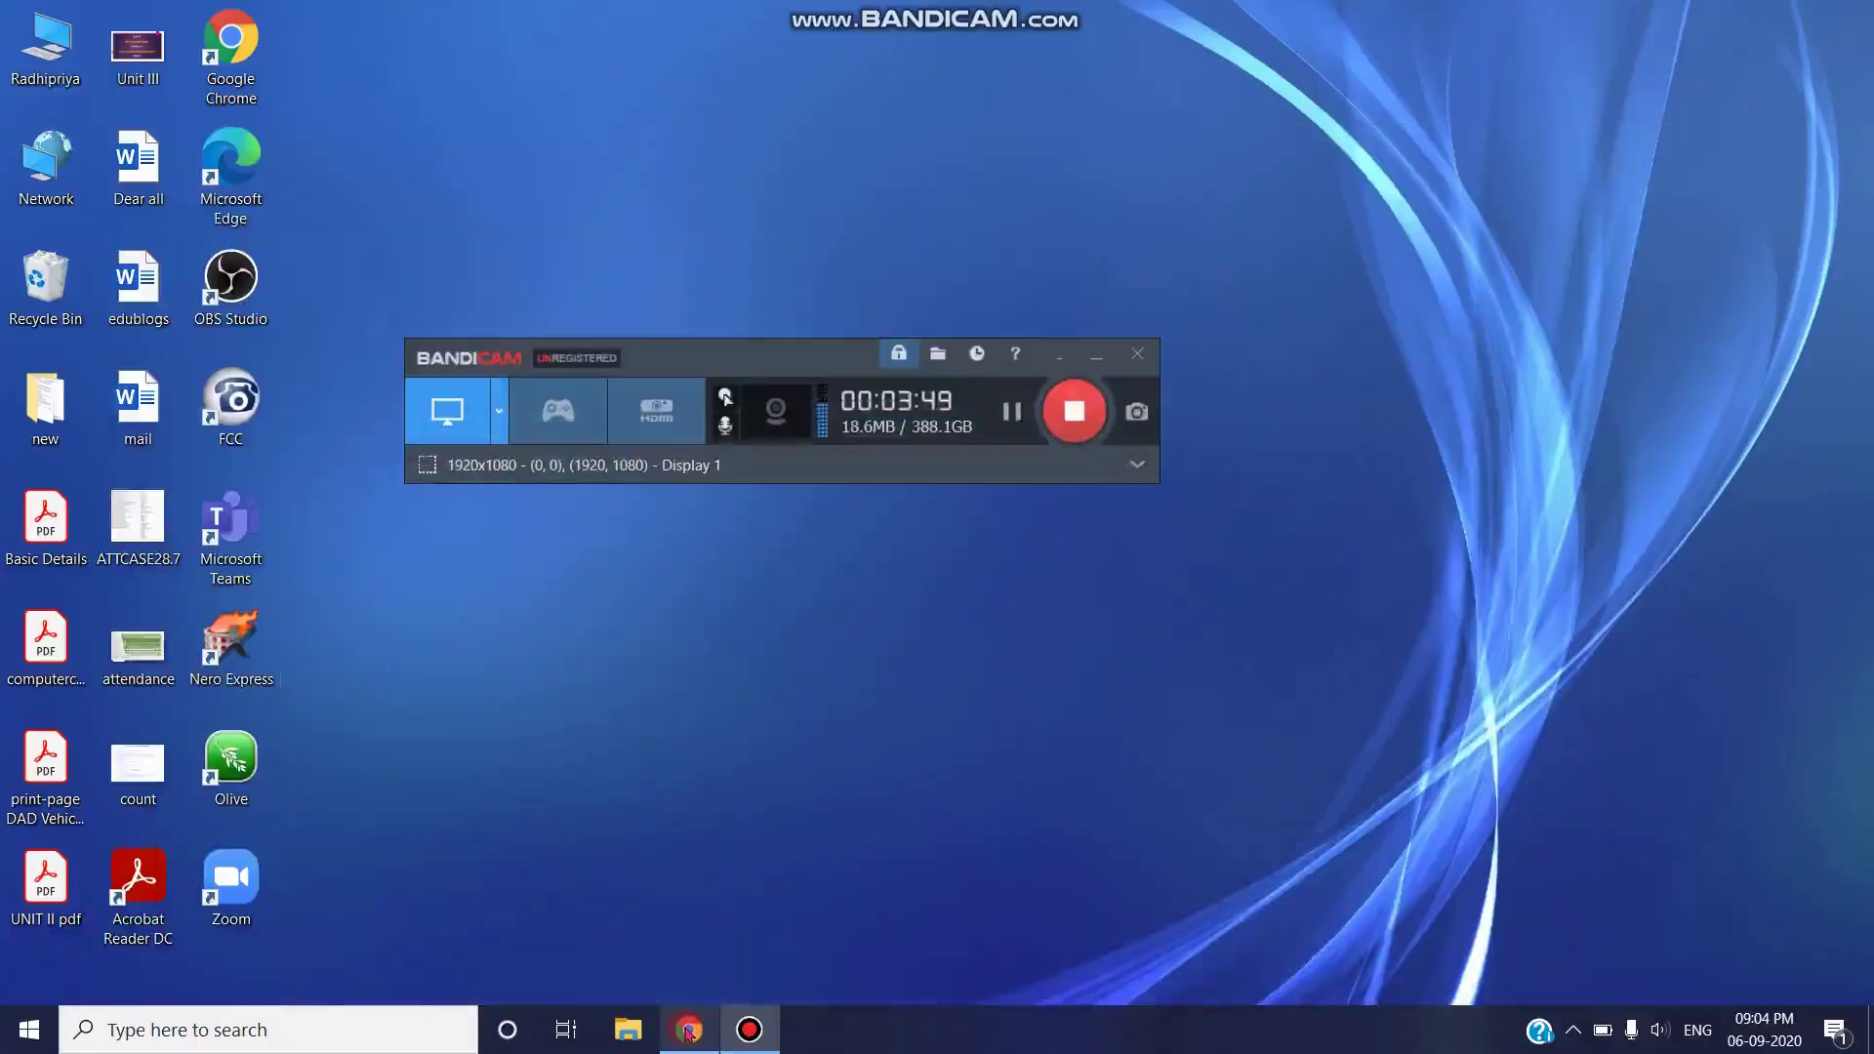
click(693, 1032)
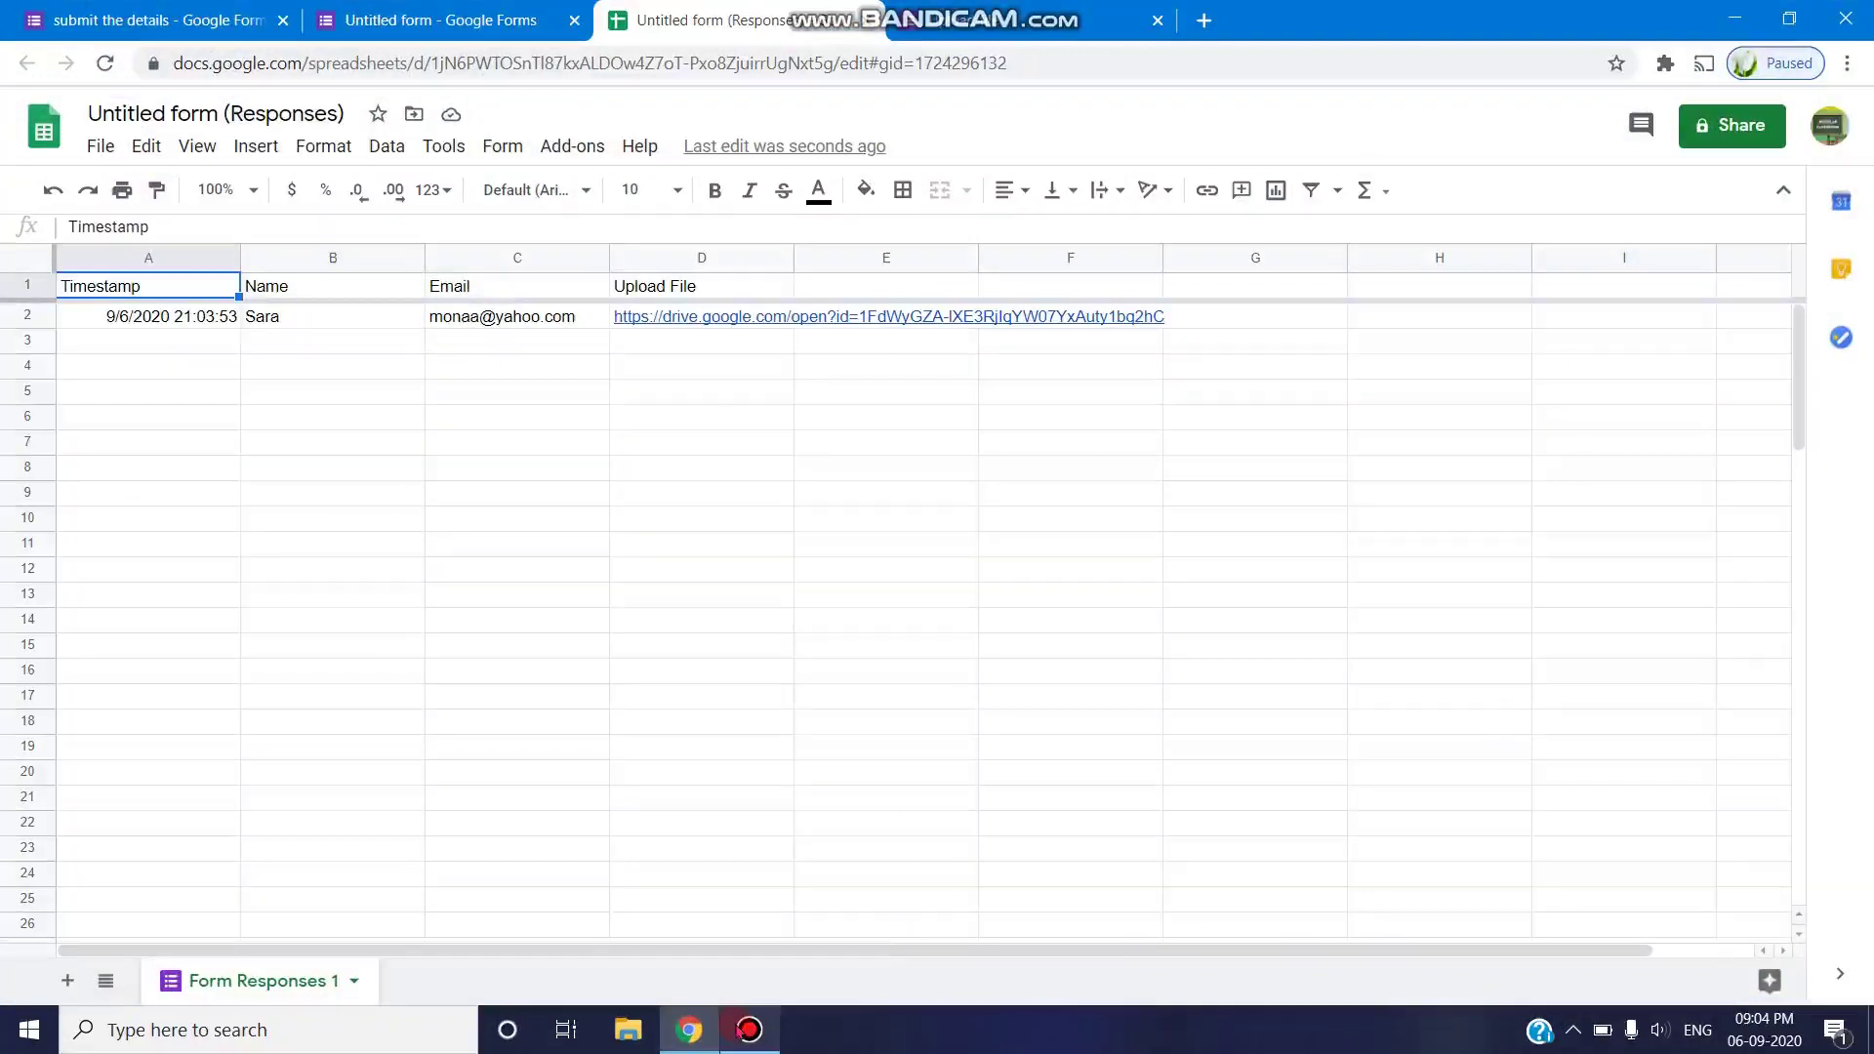
mouse_move(739, 1028)
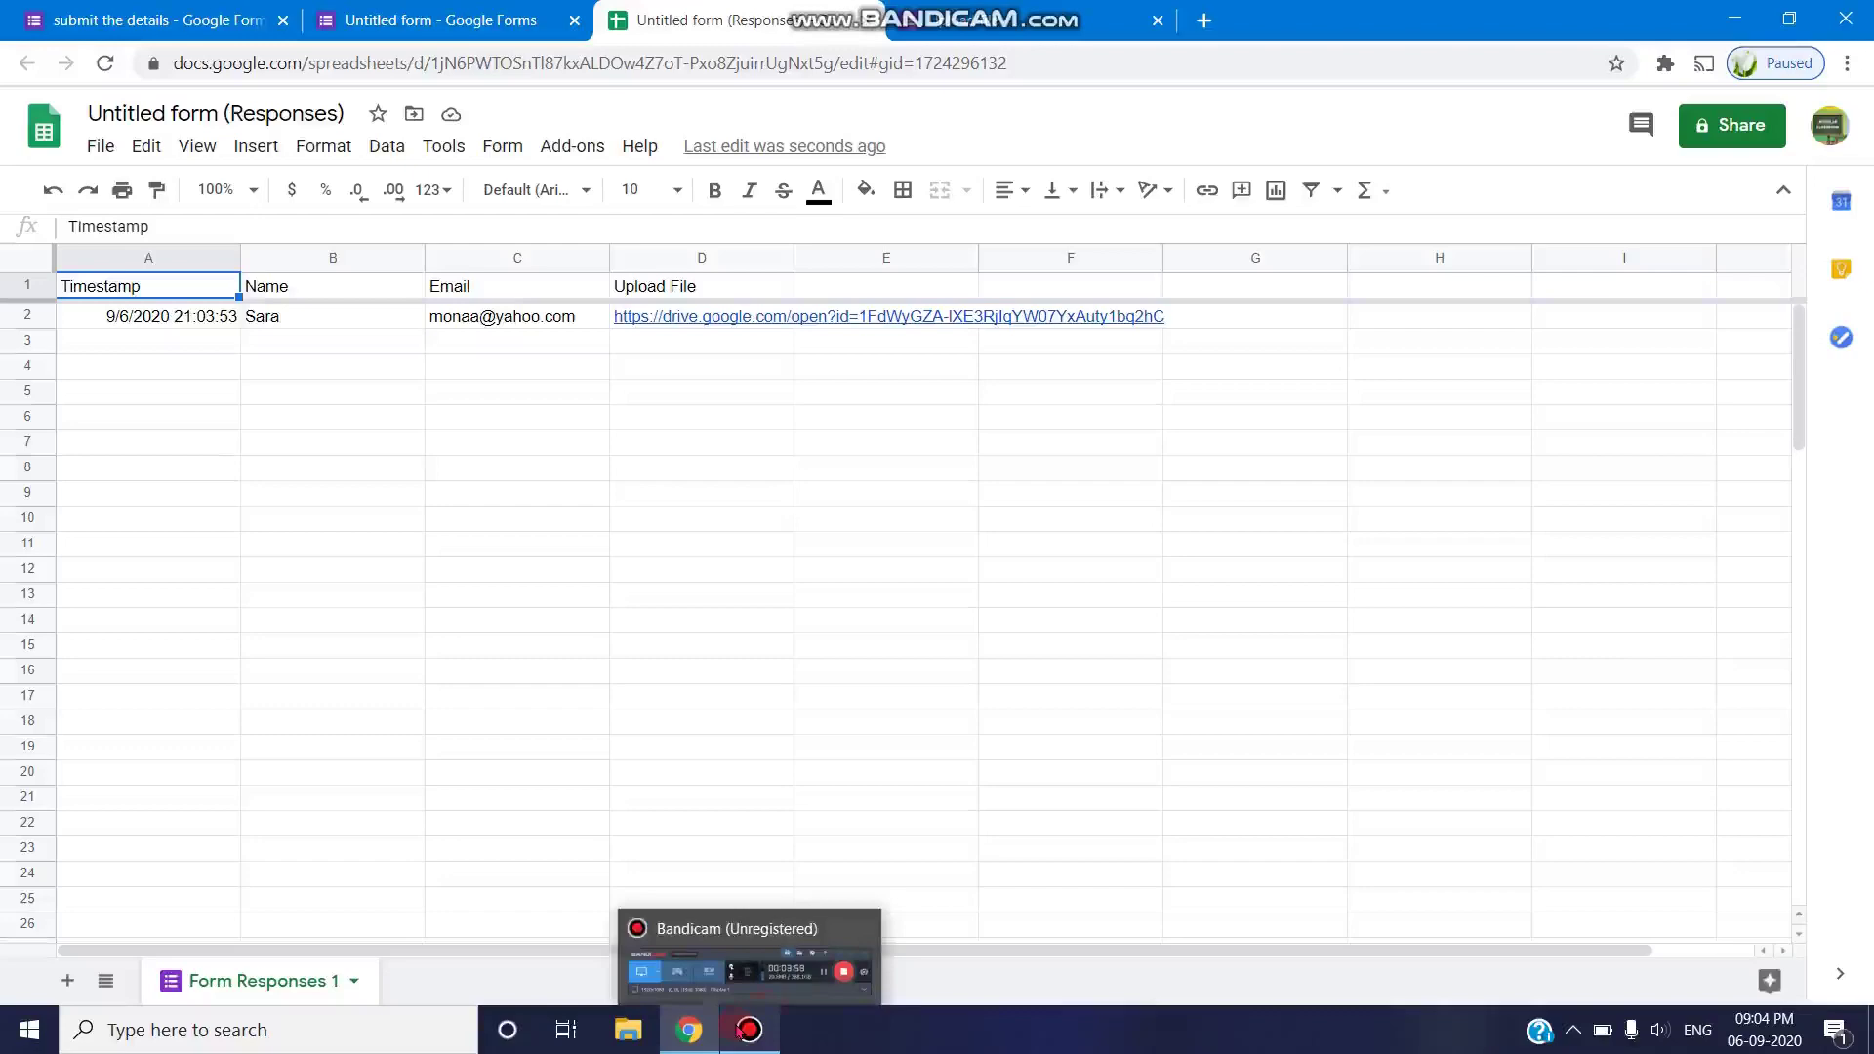